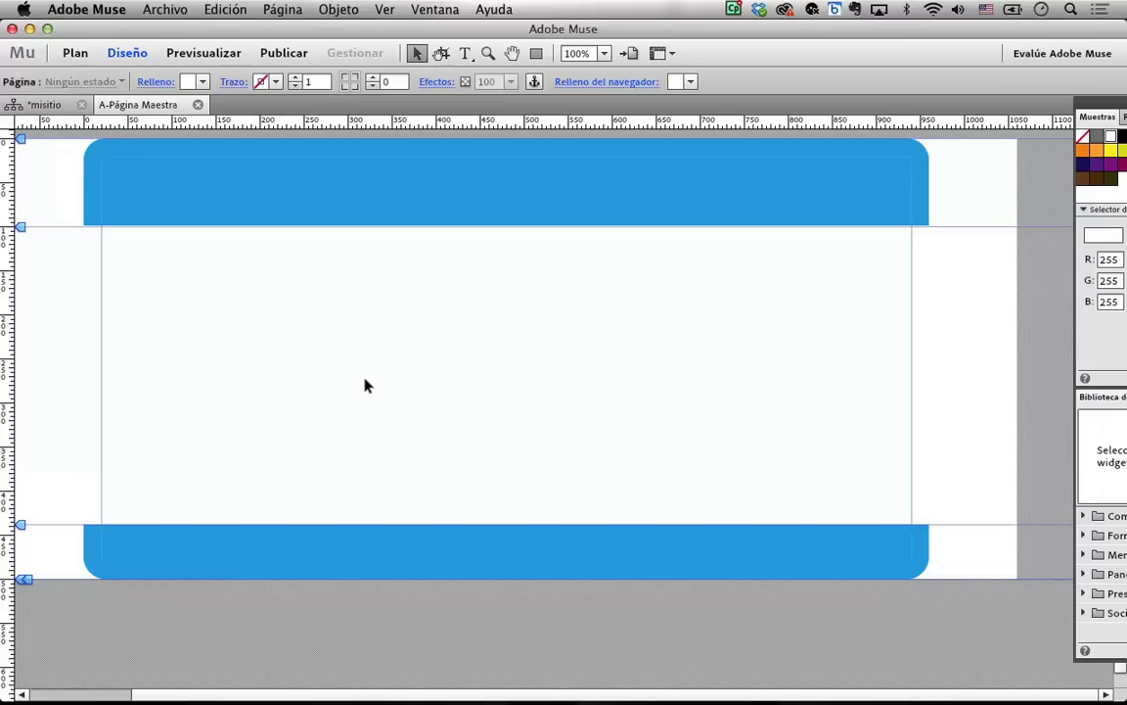
Step: Select the blue header rectangle and switch its fill type from solid to gradient (Degradado)
{"action": "left_click", "coordinate": [286, 214]}
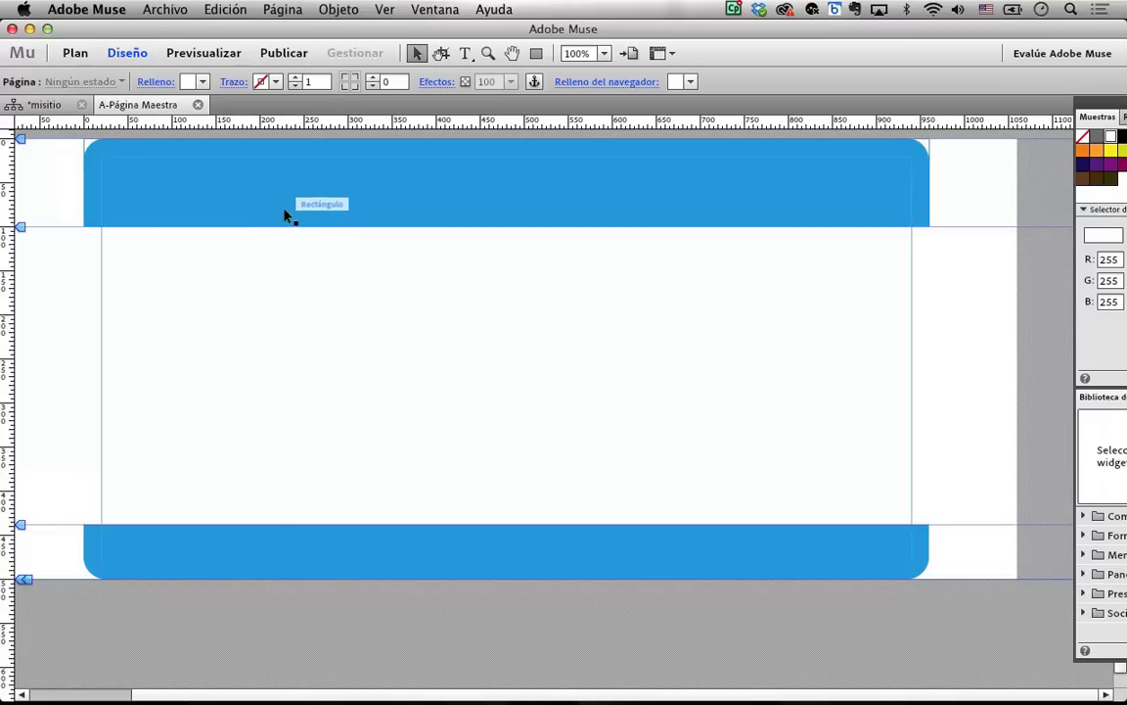
{"action": "left_click", "coordinate": [200, 84]}
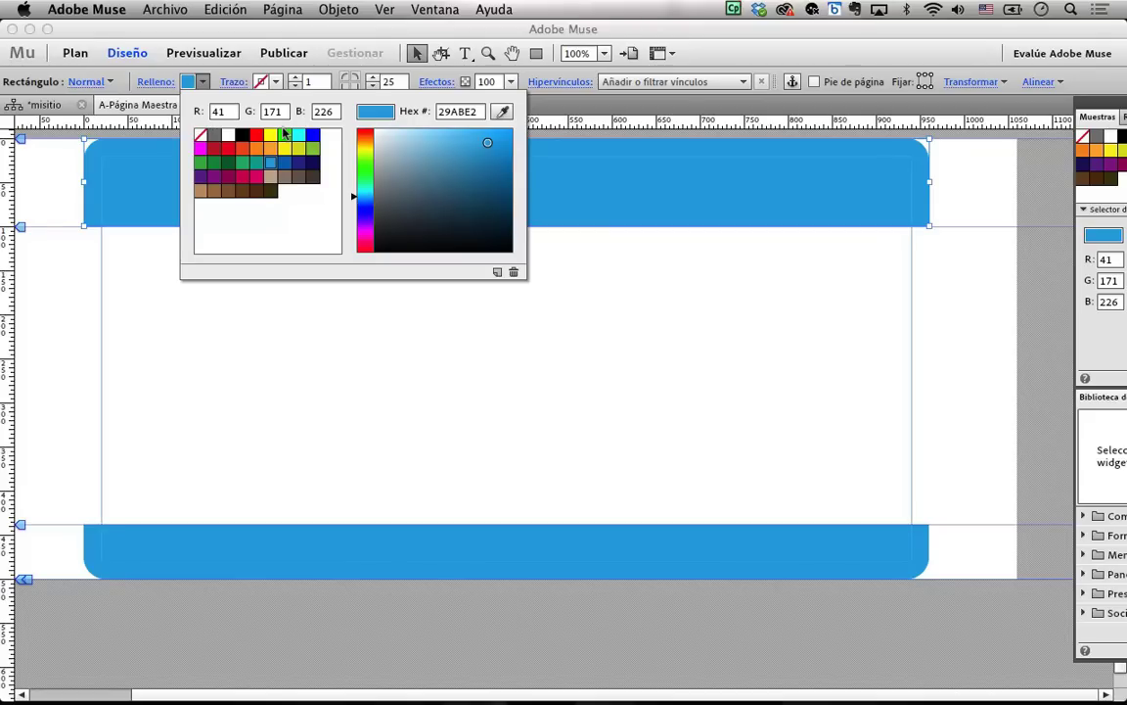
{"action": "left_click", "coordinate": [114, 82]}
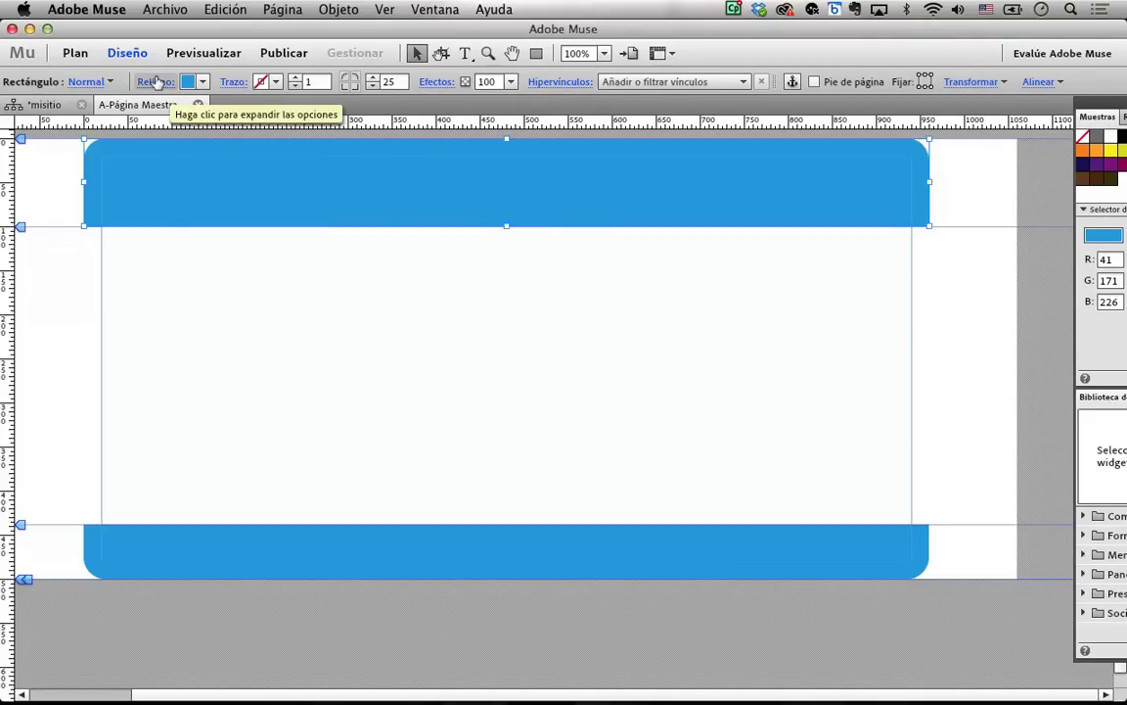
{"action": "left_click", "coordinate": [157, 82]}
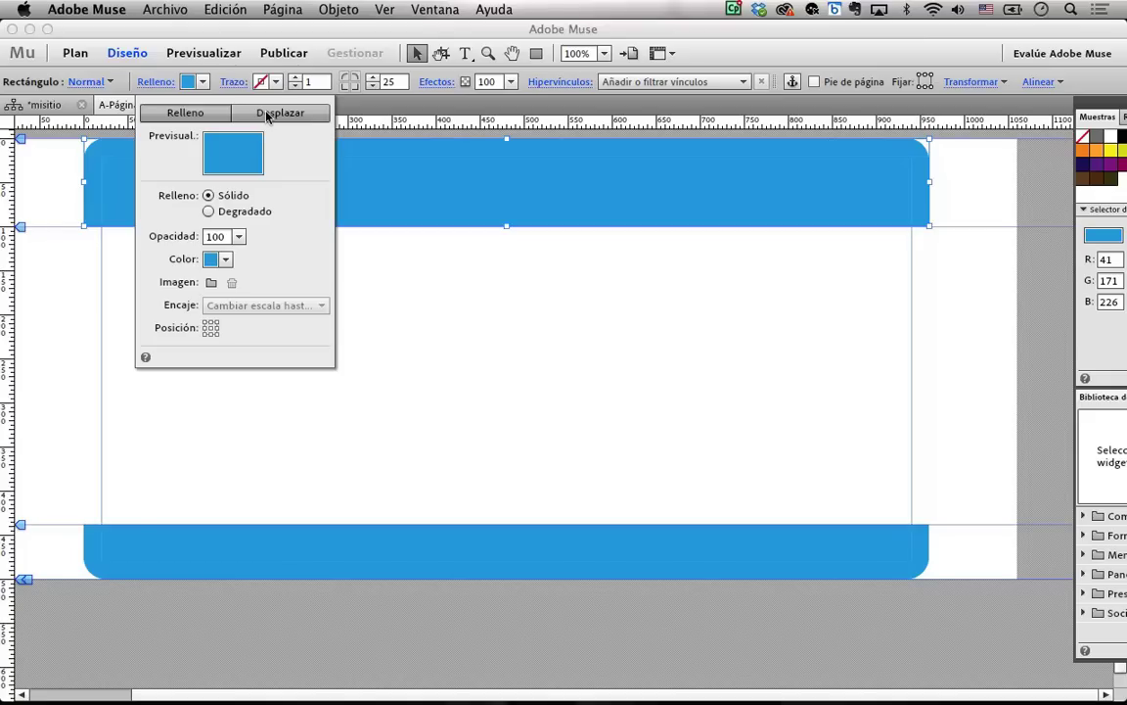
{"action": "left_click", "coordinate": [207, 211]}
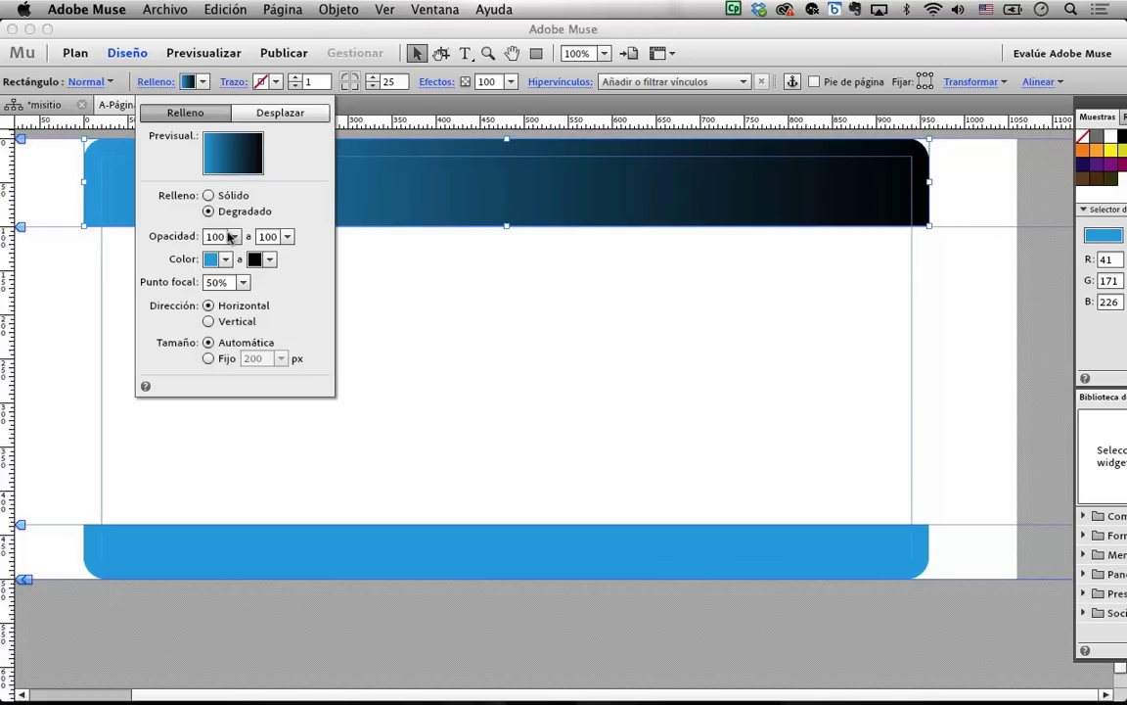
Step: Try orange FBB03B and red D56D6D as the header gradient's end color, and set it back to black 000000
{"action": "left_click", "coordinate": [269, 260]}
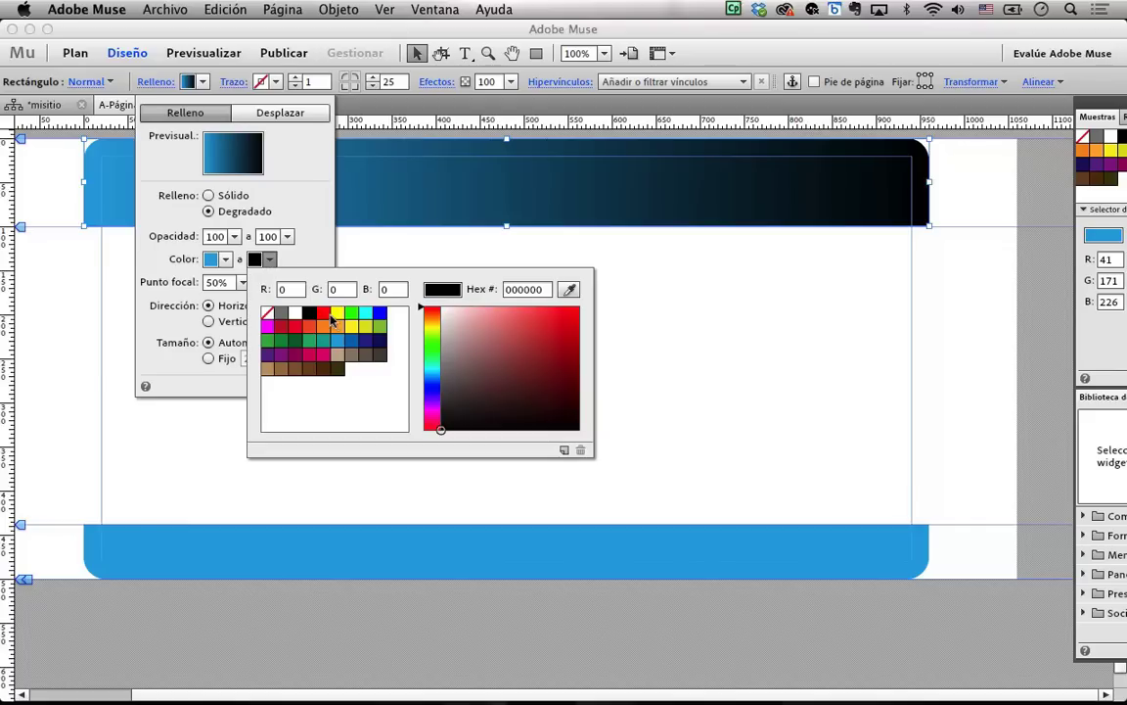
{"action": "left_click", "coordinate": [335, 327]}
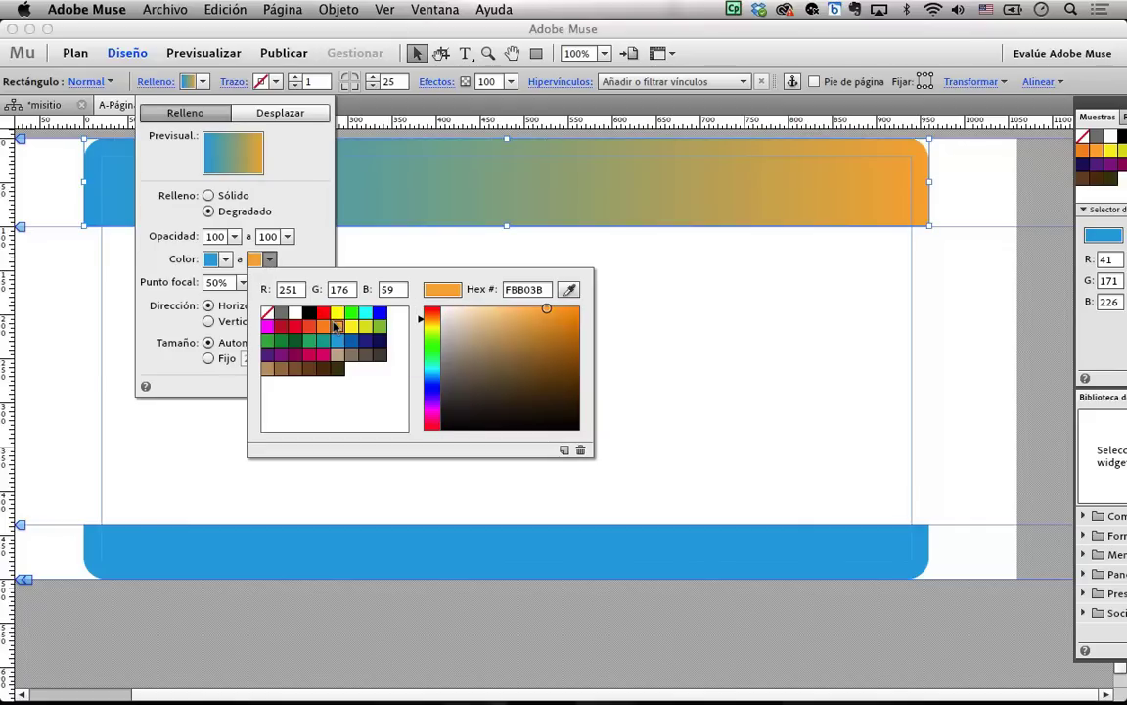
{"action": "left_click", "coordinate": [569, 289]}
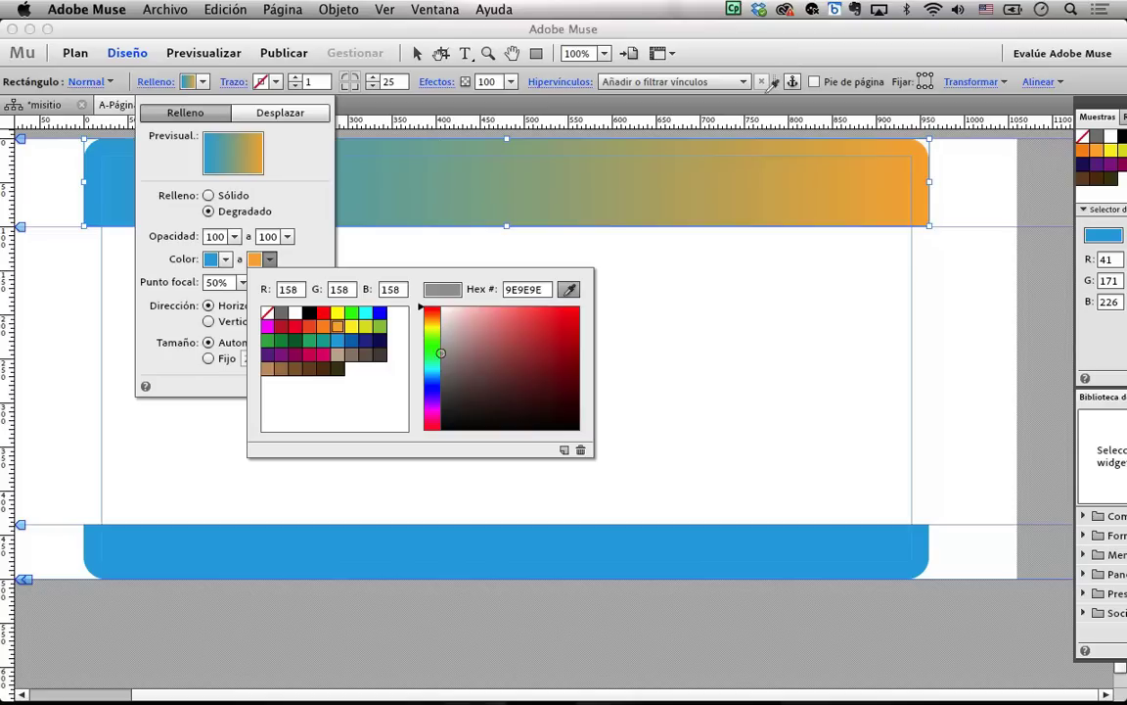
{"action": "left_click", "coordinate": [507, 327]}
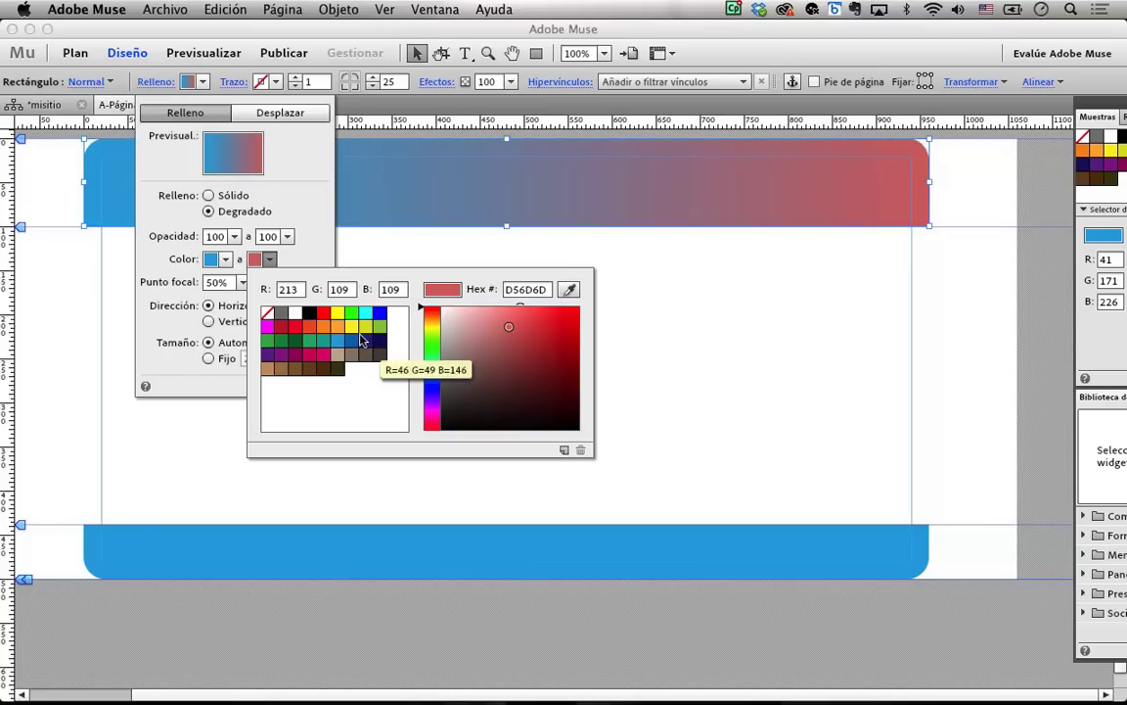
{"action": "left_click", "coordinate": [310, 313]}
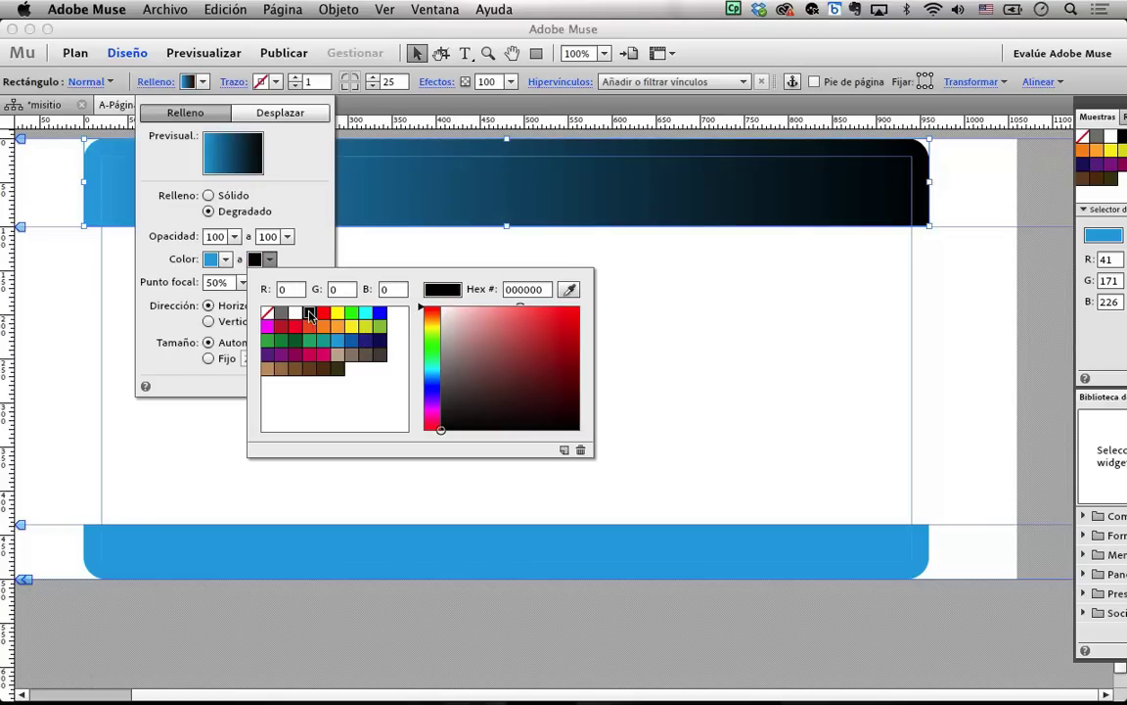
{"action": "left_click", "coordinate": [266, 228]}
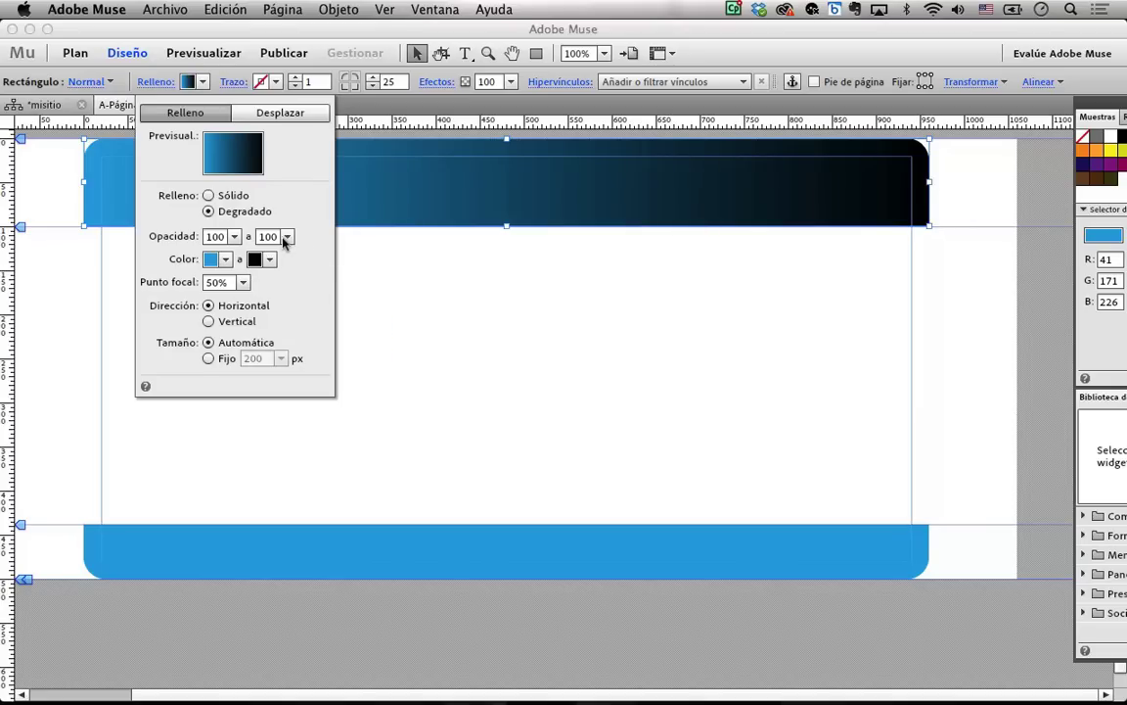
Step: Try an opacity of 37 for the gradient's end color, and set it back to 100
{"action": "left_click", "coordinate": [286, 238]}
{"action": "left_click_drag", "start_coordinate": [343, 254], "coordinate": [296, 256]}
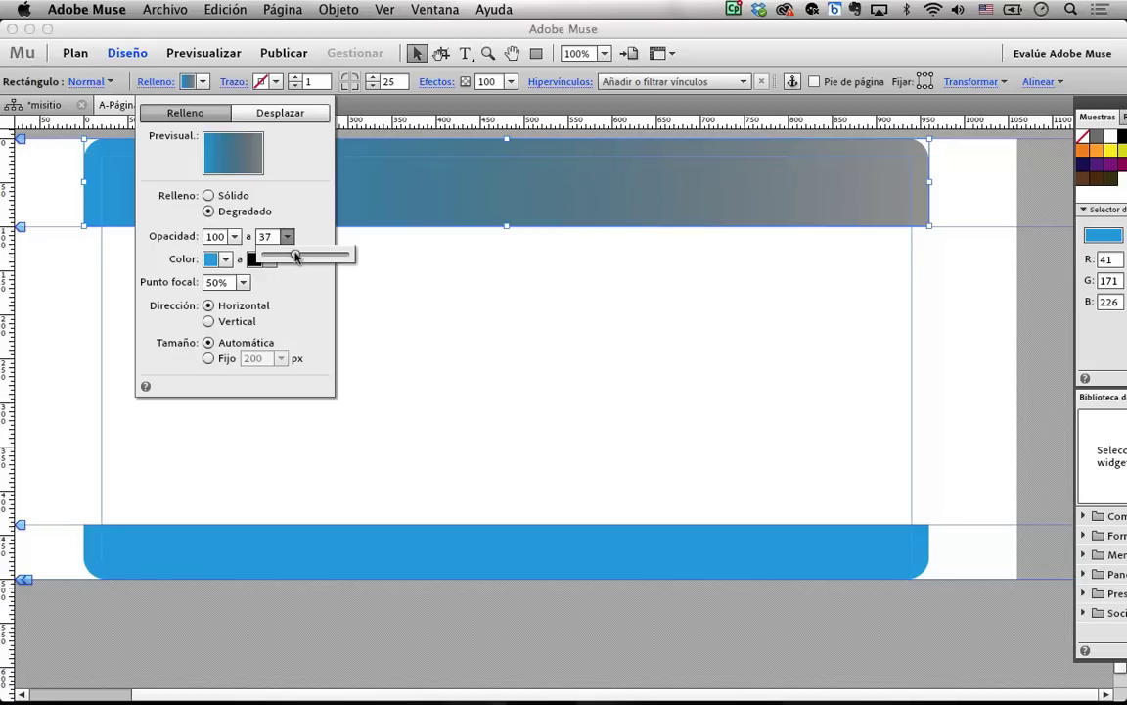
{"action": "left_click_drag", "start_coordinate": [296, 257], "coordinate": [359, 256]}
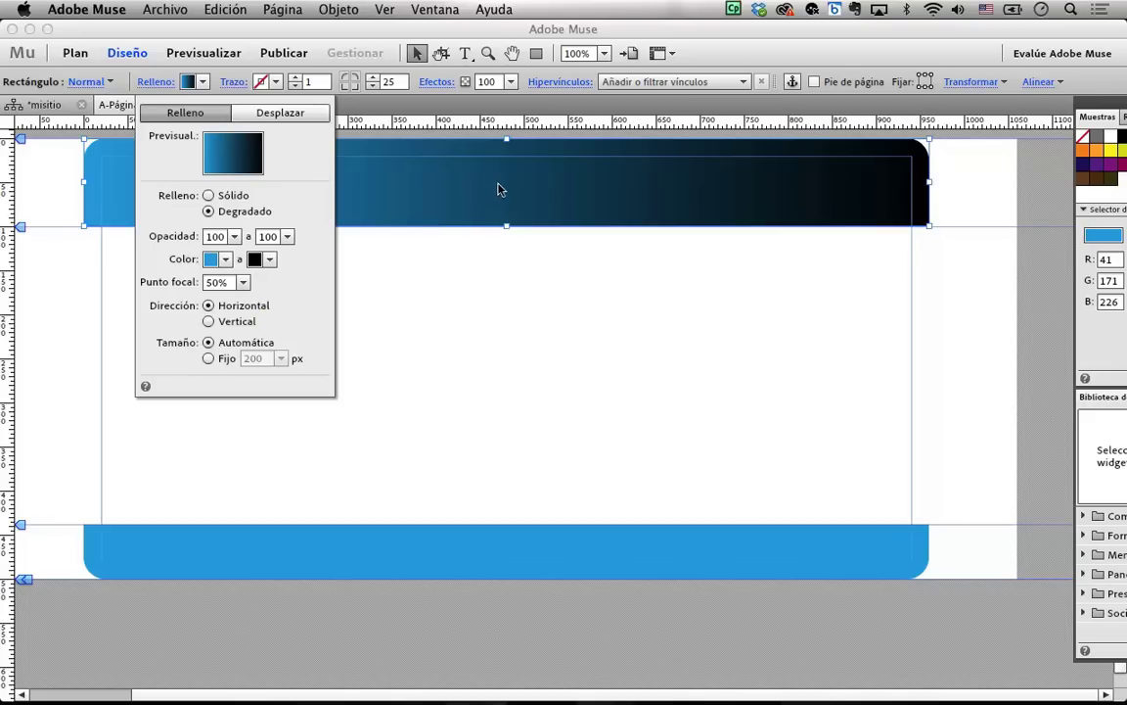
Step: Try a focal point of 52% for the header gradient, and set it back to 50%
{"action": "left_click", "coordinate": [243, 282]}
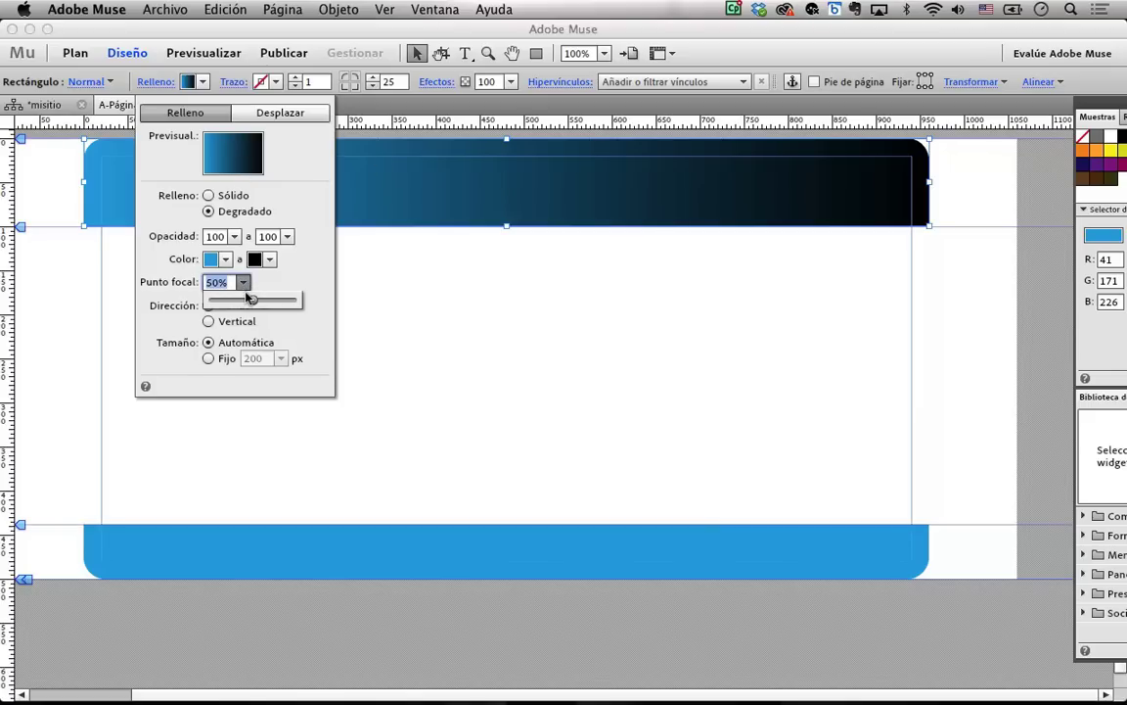
{"action": "mouse_move", "coordinate": [250, 299]}
{"action": "left_mouse_down"}
{"action": "mouse_move", "coordinate": [224, 300]}
{"action": "mouse_move", "coordinate": [283, 299]}
{"action": "mouse_move", "coordinate": [251, 300]}
{"action": "left_mouse_up"}
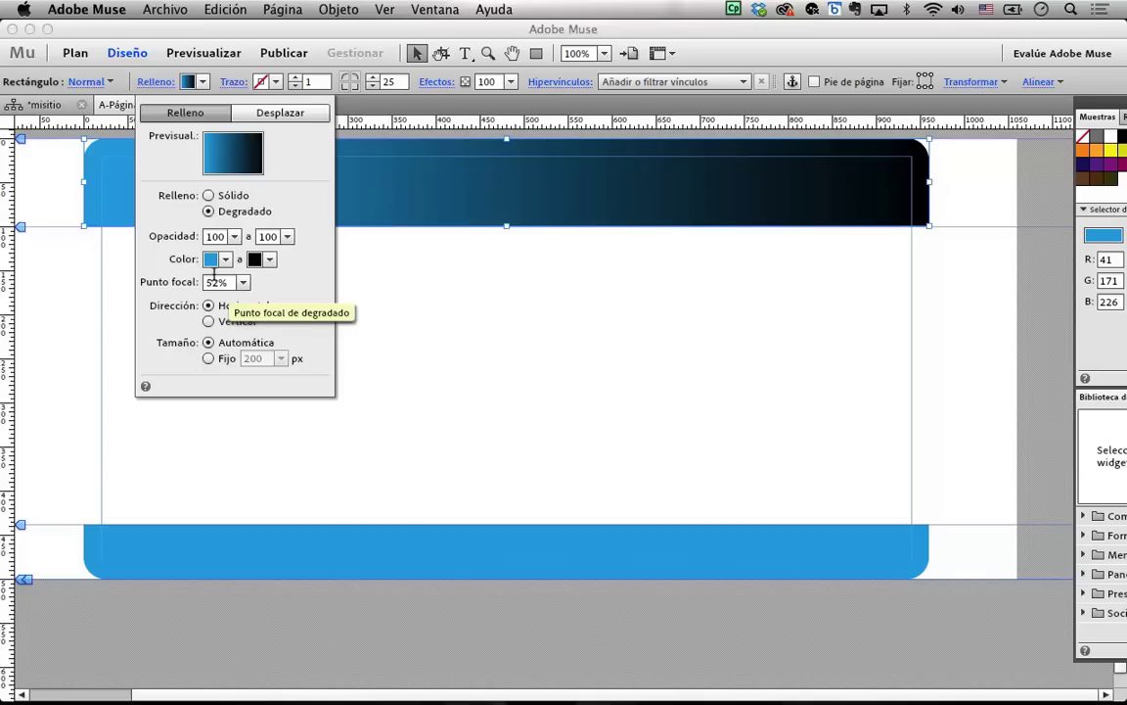
{"action": "left_click", "coordinate": [215, 278]}
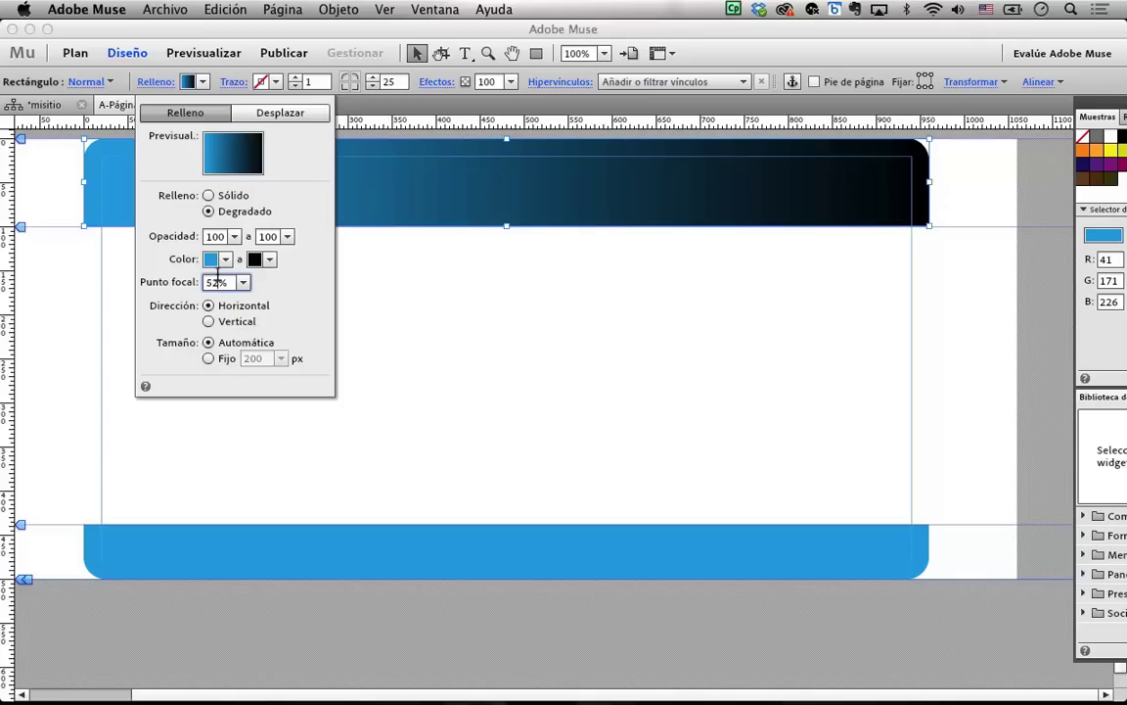
{"action": "key", "text": "BackSpace"}
{"action": "type", "text": "0"}
Step: Compare the gradient directions on the header rectangle and set the direction to Vertical
{"action": "left_click", "coordinate": [208, 322]}
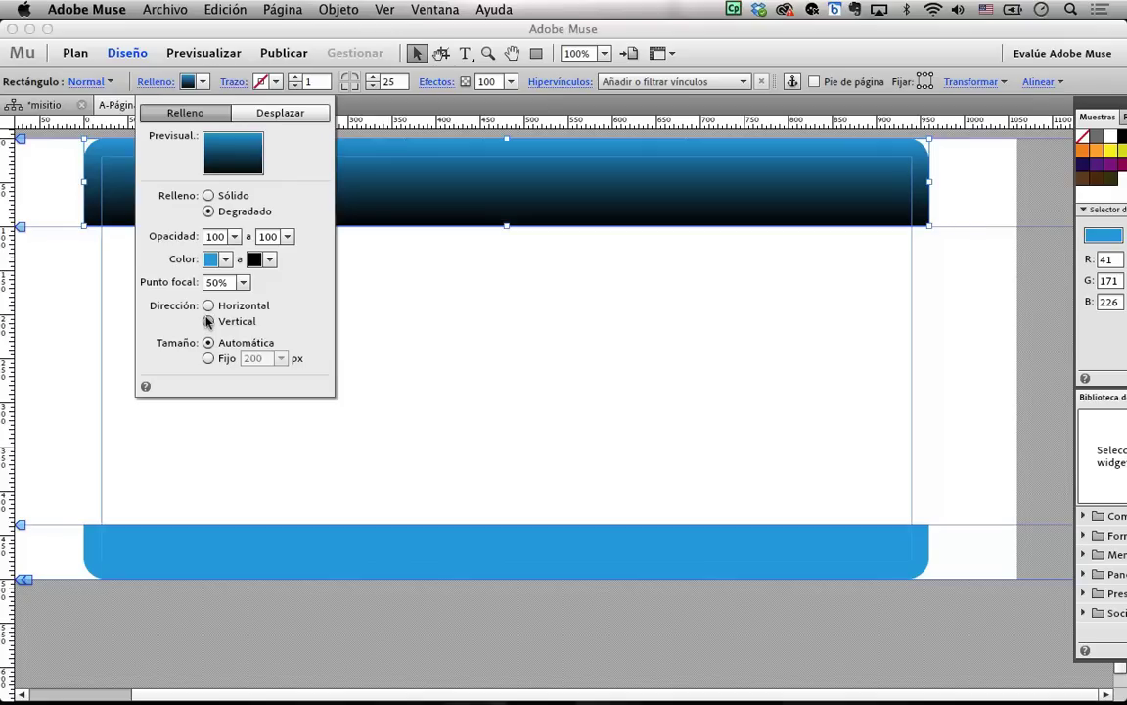
{"action": "left_click", "coordinate": [207, 305]}
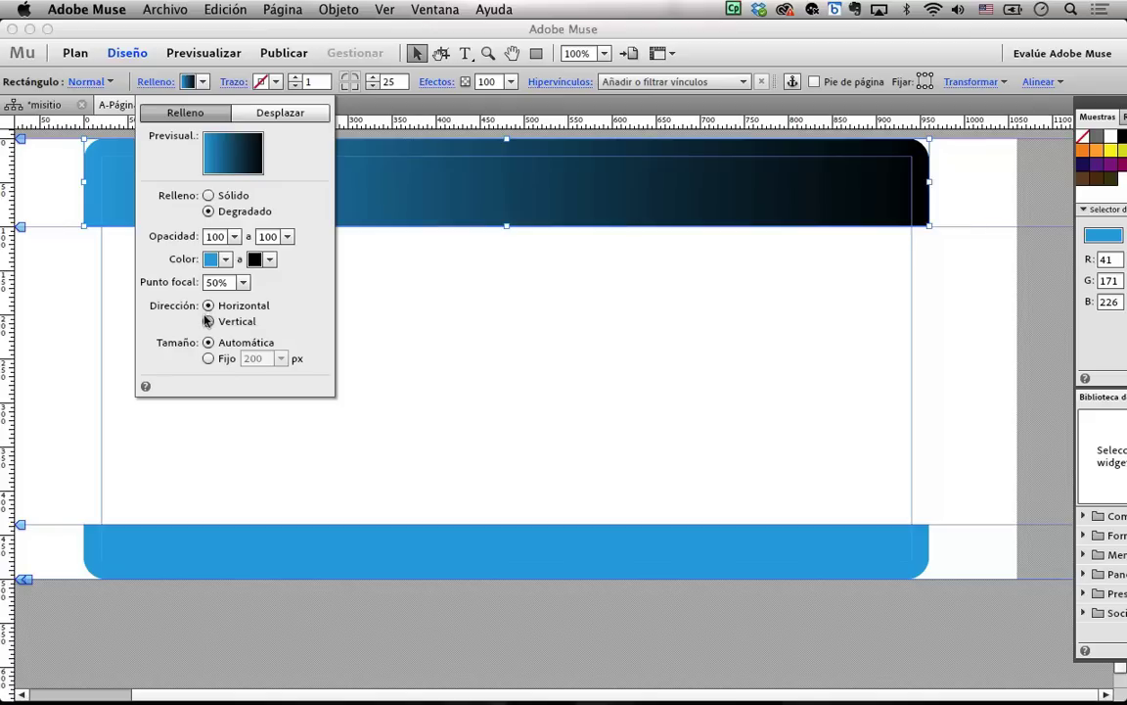
{"action": "left_click", "coordinate": [207, 321]}
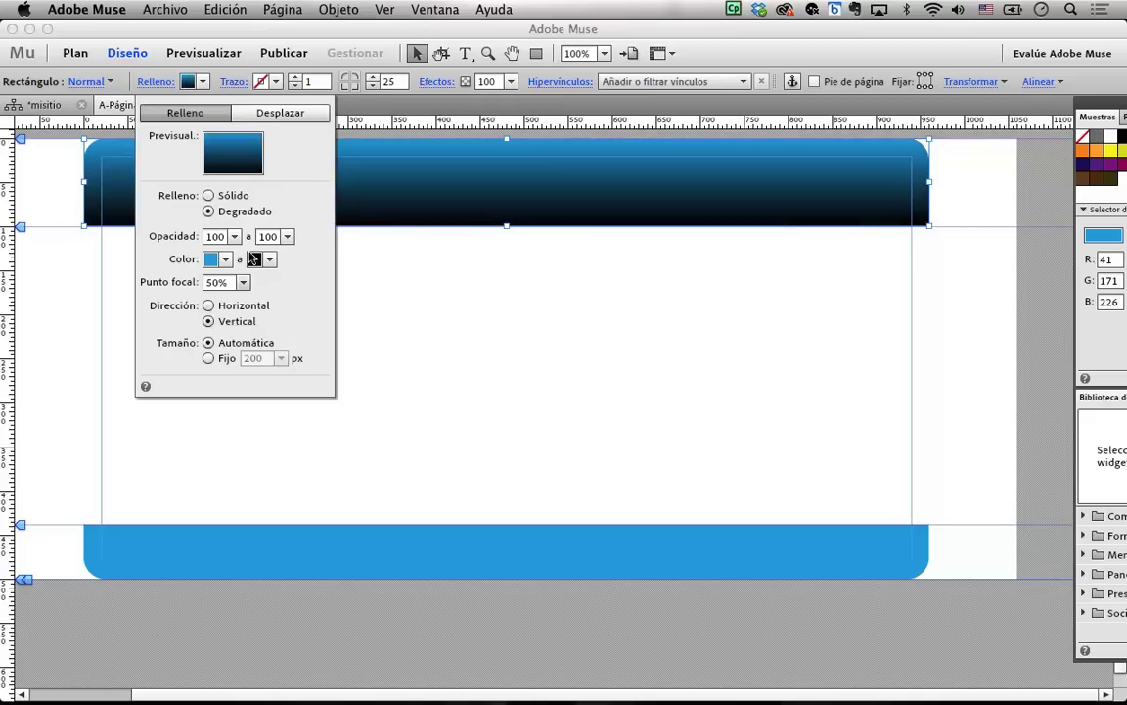
Step: Switch the header rectangle to a solid fill and import foto1.jpg from the Desktop's sitio/imagenes folder as its background image
{"action": "left_click", "coordinate": [207, 195]}
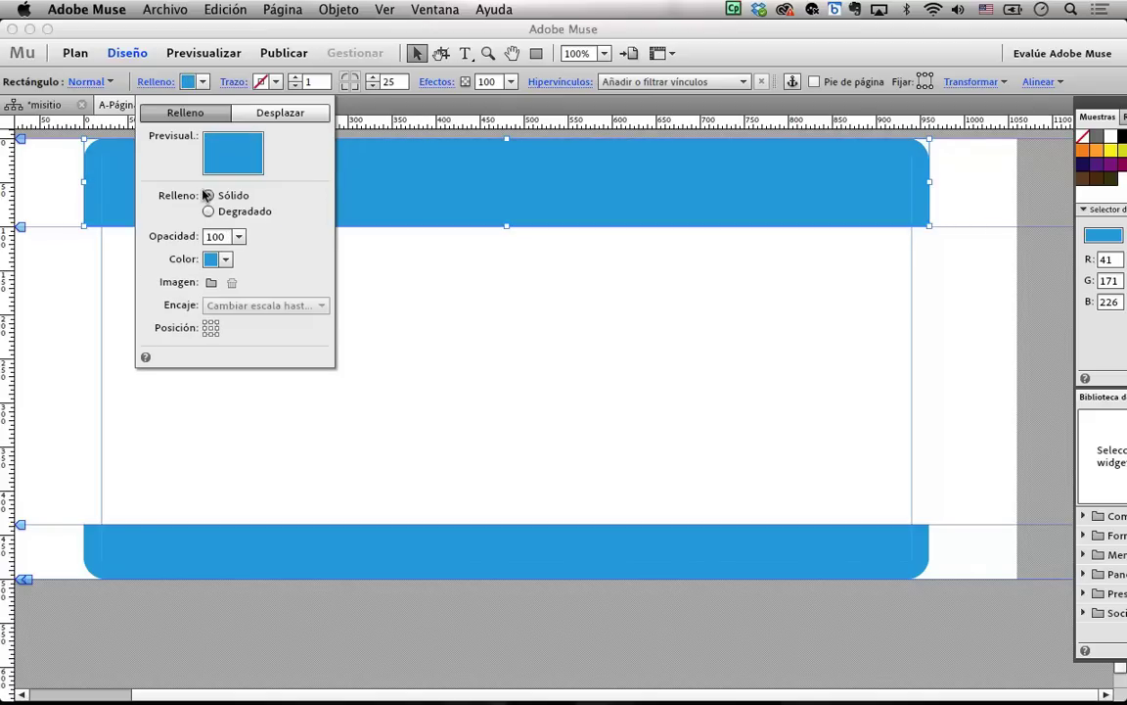
{"action": "left_click", "coordinate": [209, 281]}
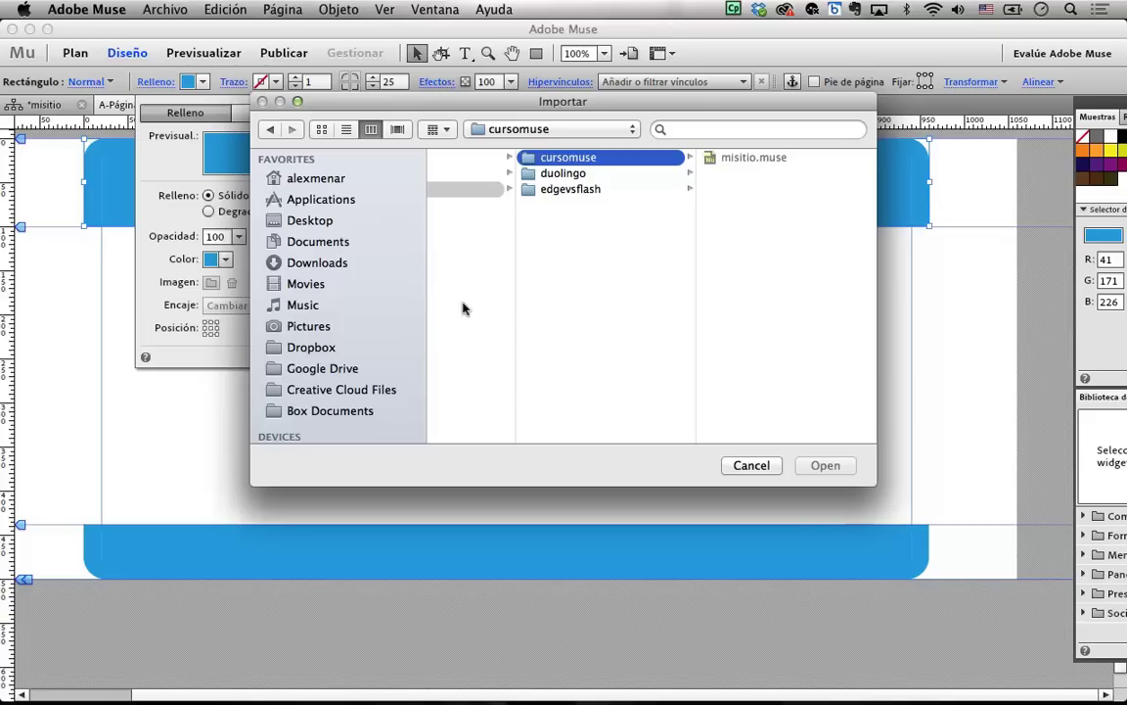
{"action": "left_click", "coordinate": [336, 221]}
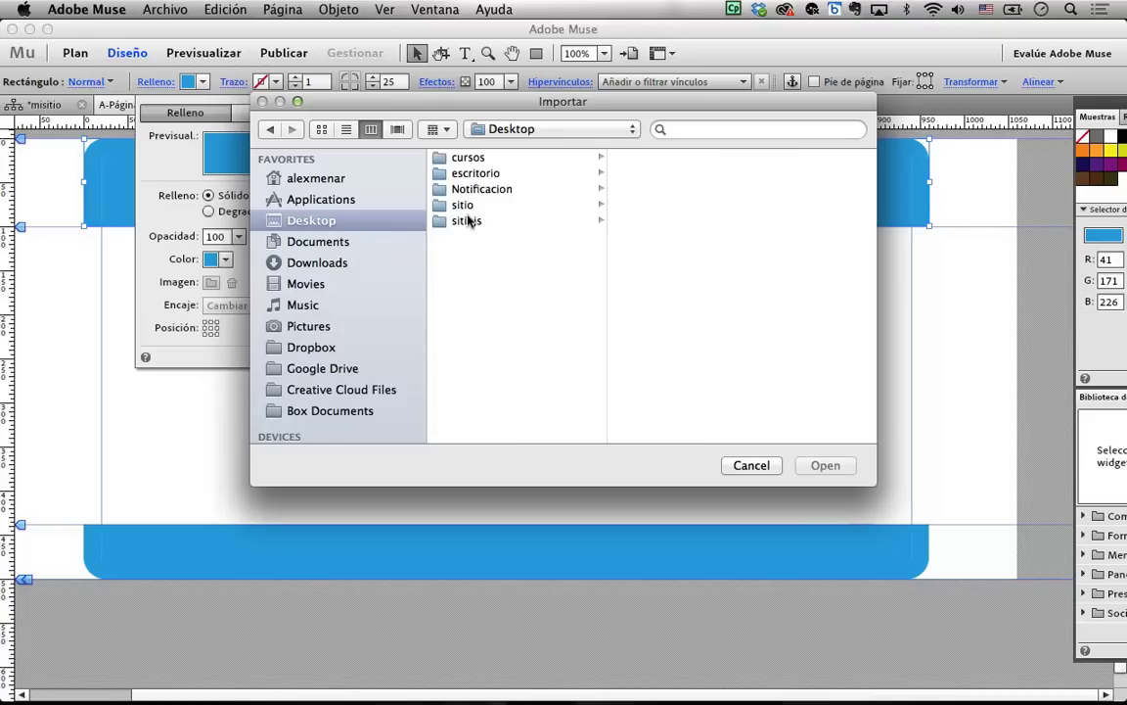
{"action": "left_click", "coordinate": [461, 206]}
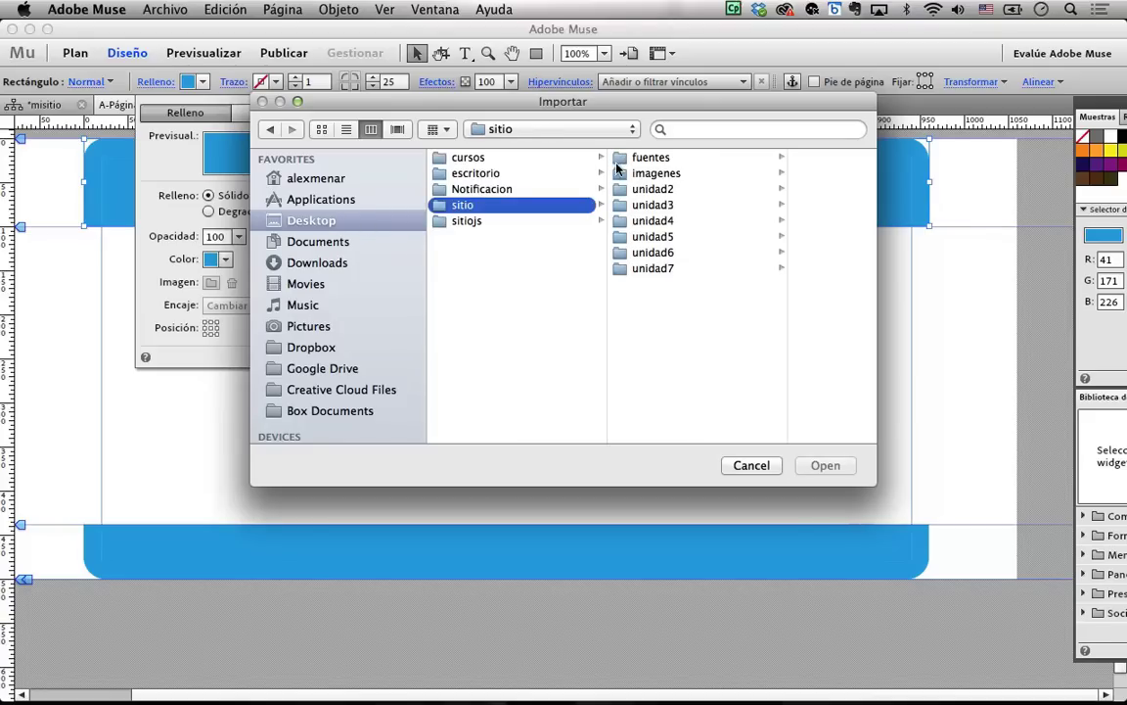
{"action": "left_click", "coordinate": [616, 172]}
{"action": "key", "text": "Right"}
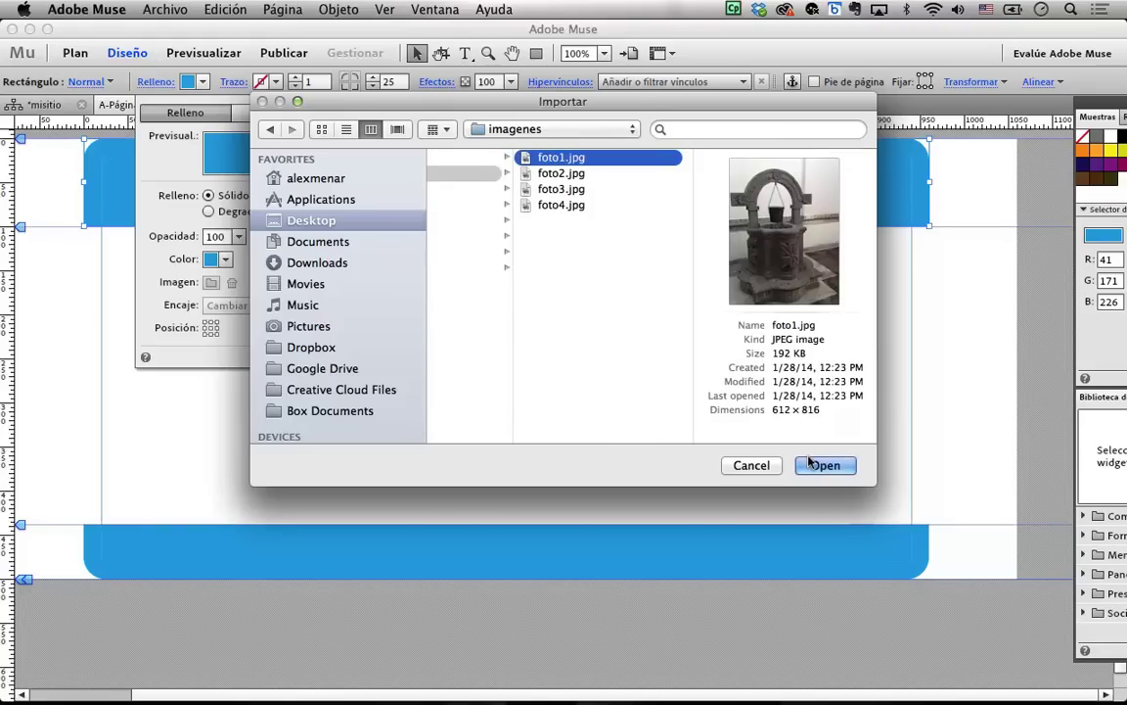
{"action": "left_click", "coordinate": [808, 463]}
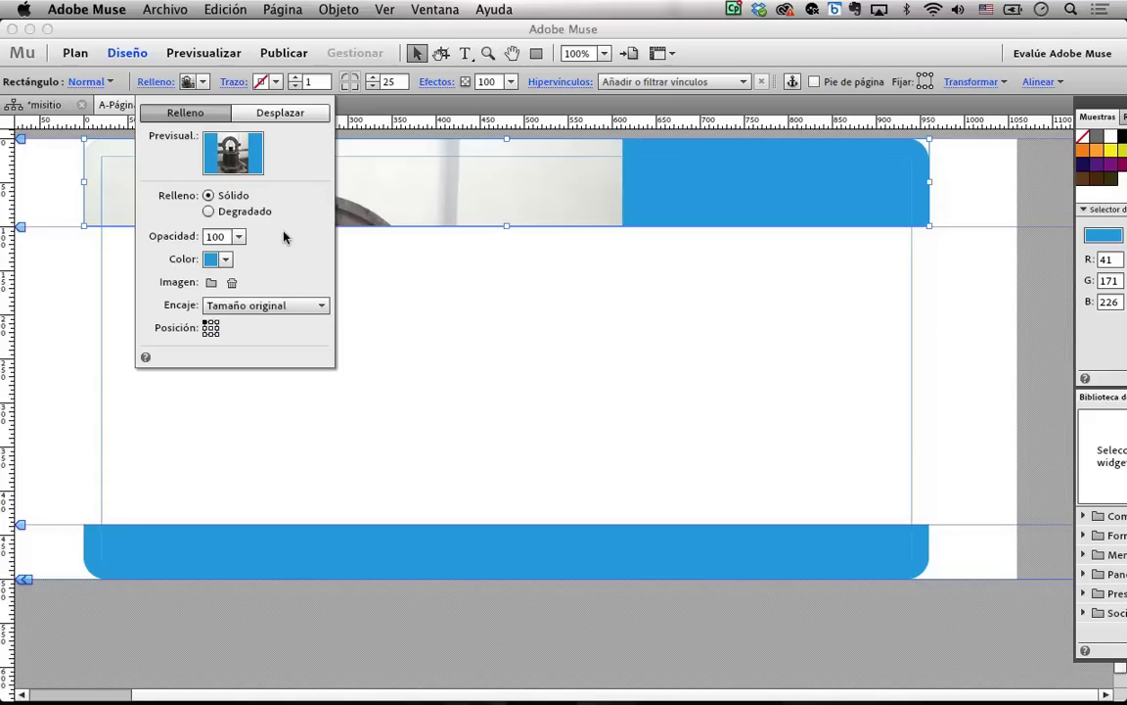
Step: Try scaling the header's background image to fill the rectangle, and set its fitting to Cambiar escala para encajar
{"action": "left_click", "coordinate": [313, 308]}
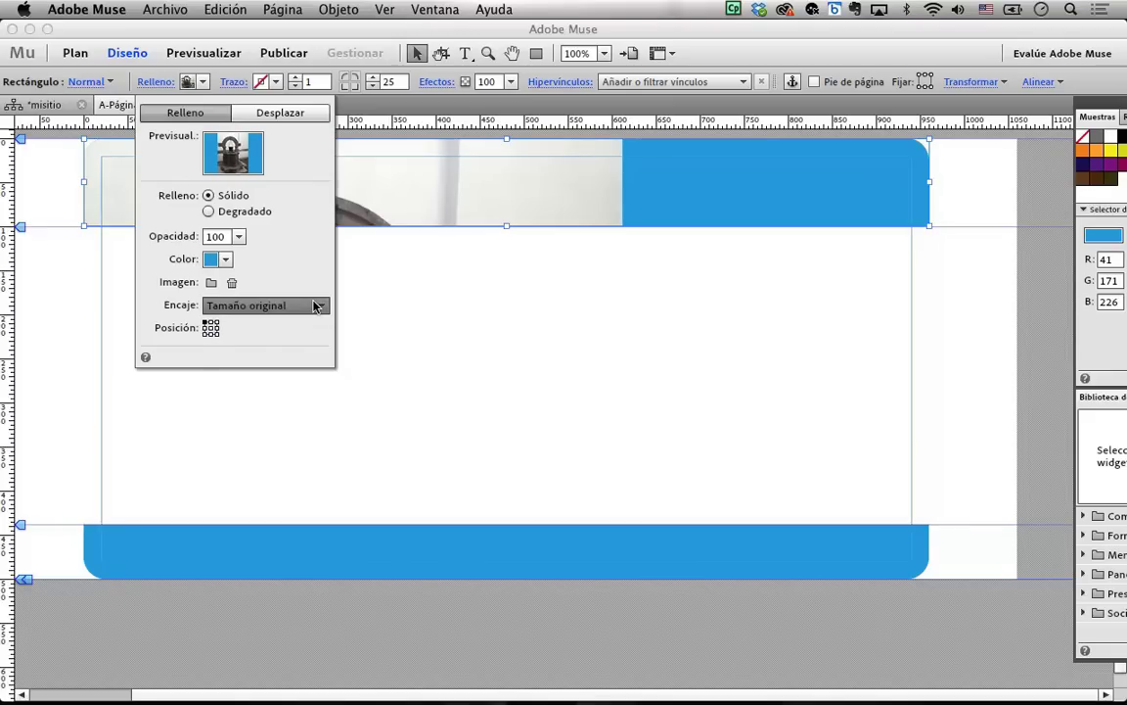
{"action": "left_click", "coordinate": [313, 323]}
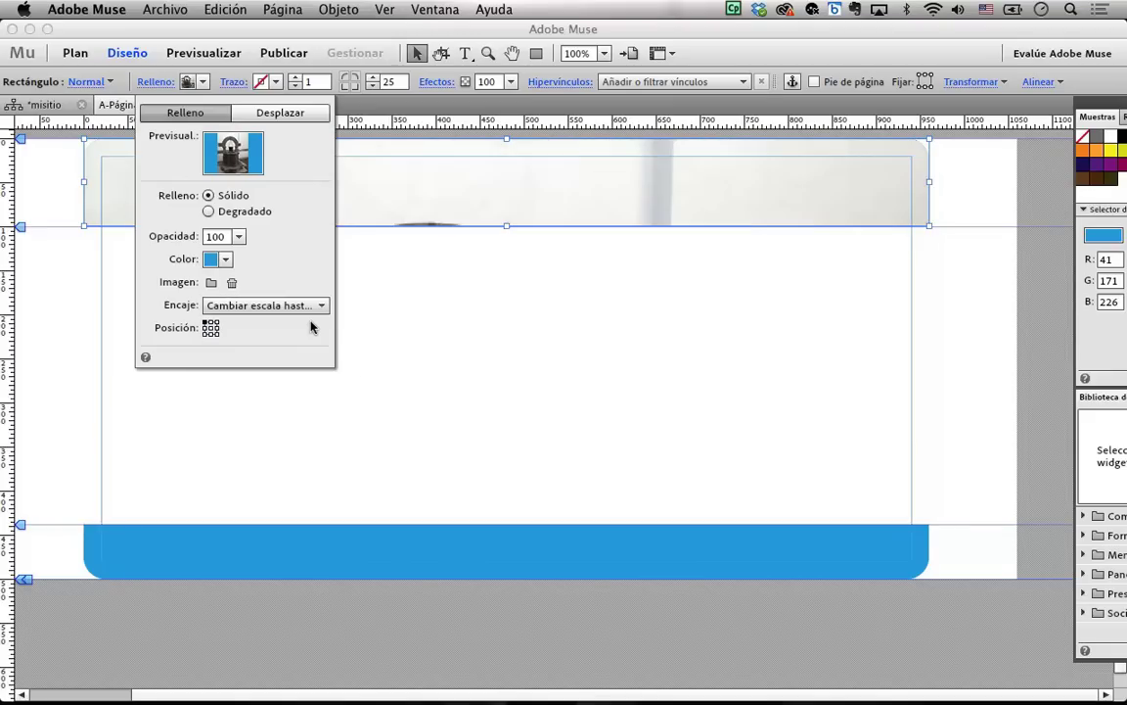
{"action": "left_click", "coordinate": [314, 306]}
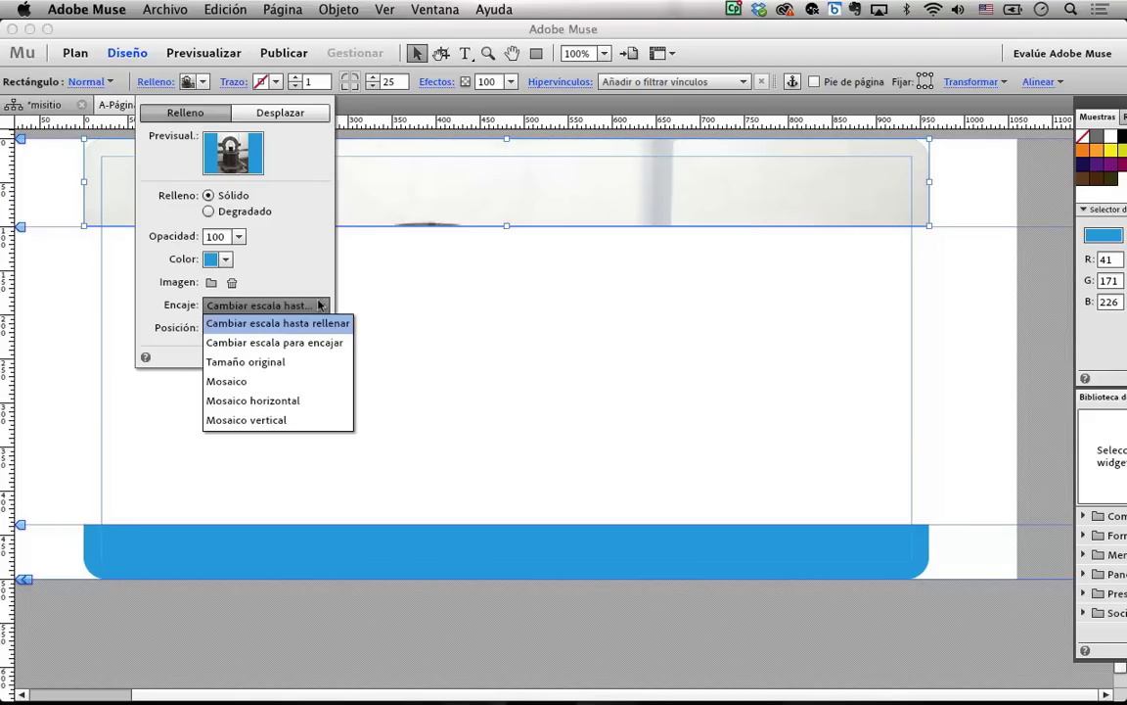
{"action": "left_click", "coordinate": [311, 342]}
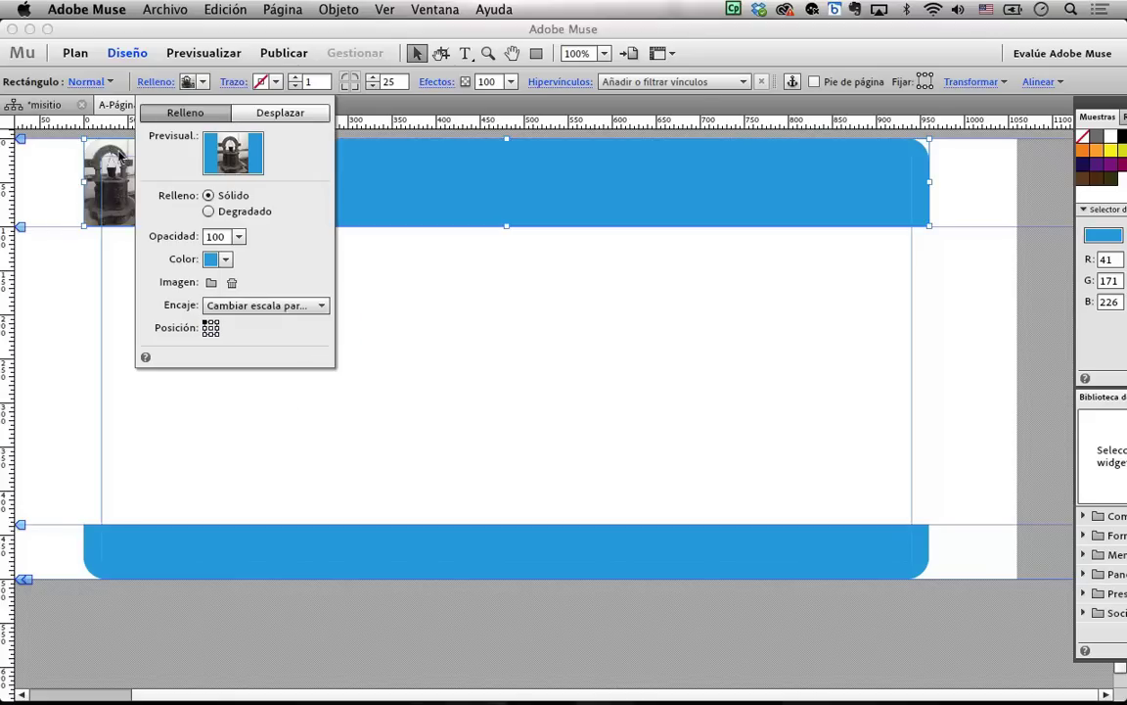
Step: Set the header's background image fitting to Mosaico and anchor its position at the center
{"action": "left_click", "coordinate": [292, 306]}
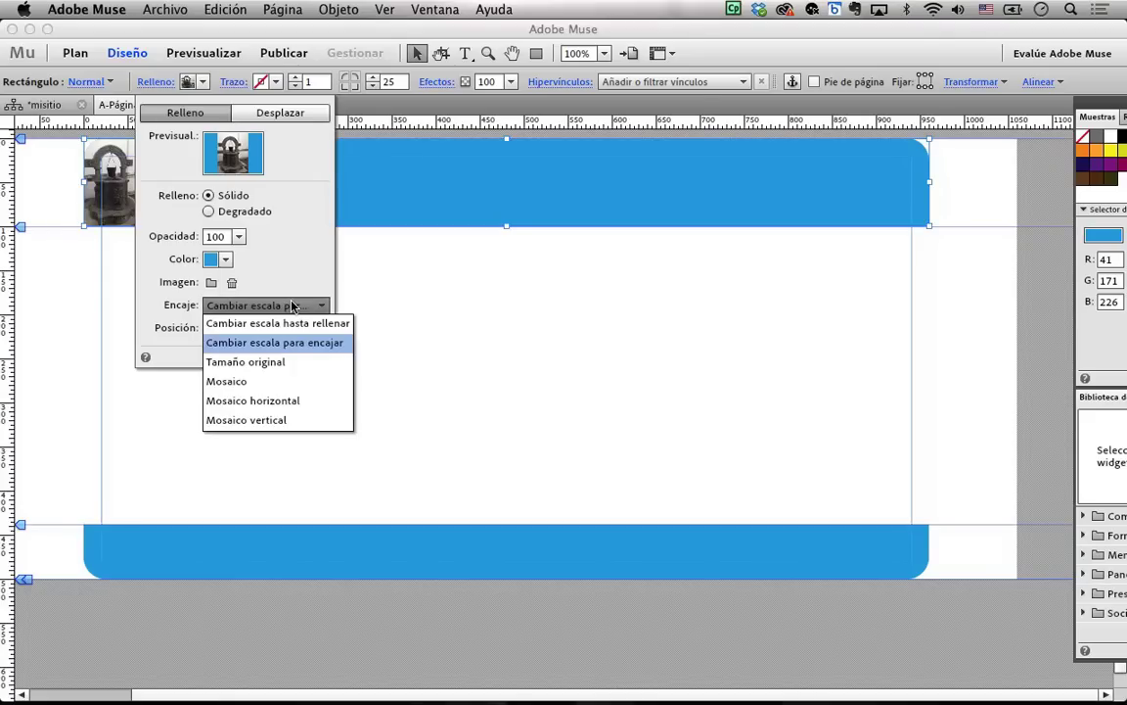
{"action": "left_click", "coordinate": [279, 381]}
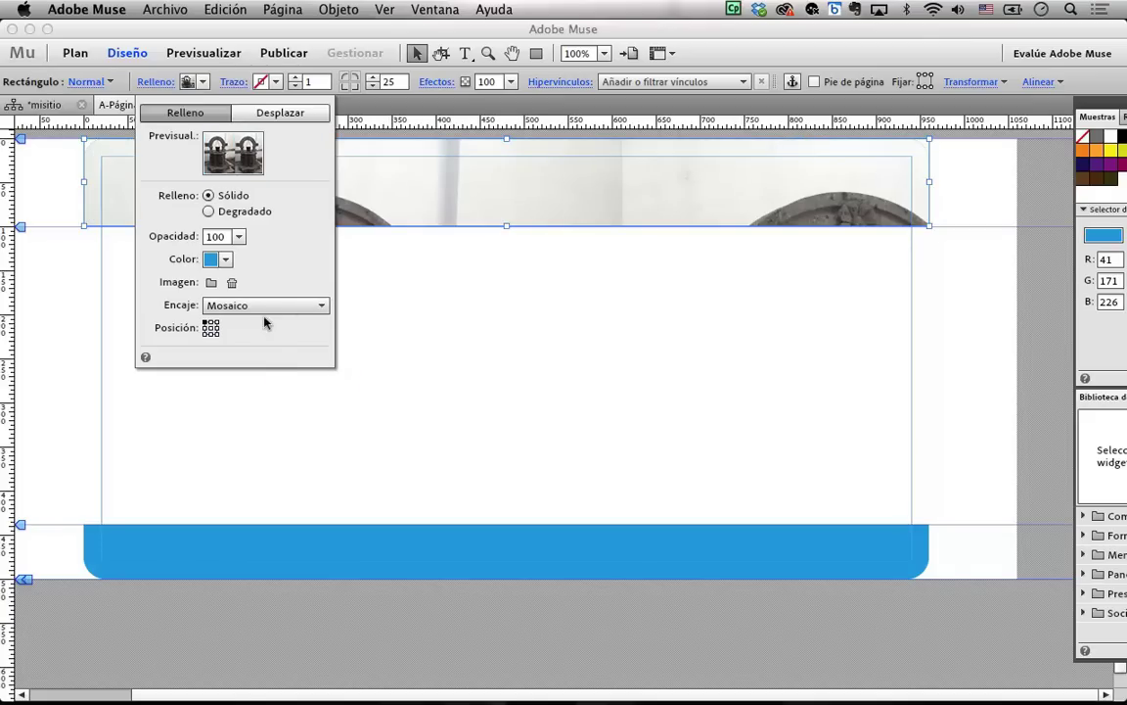
{"action": "left_click", "coordinate": [210, 328]}
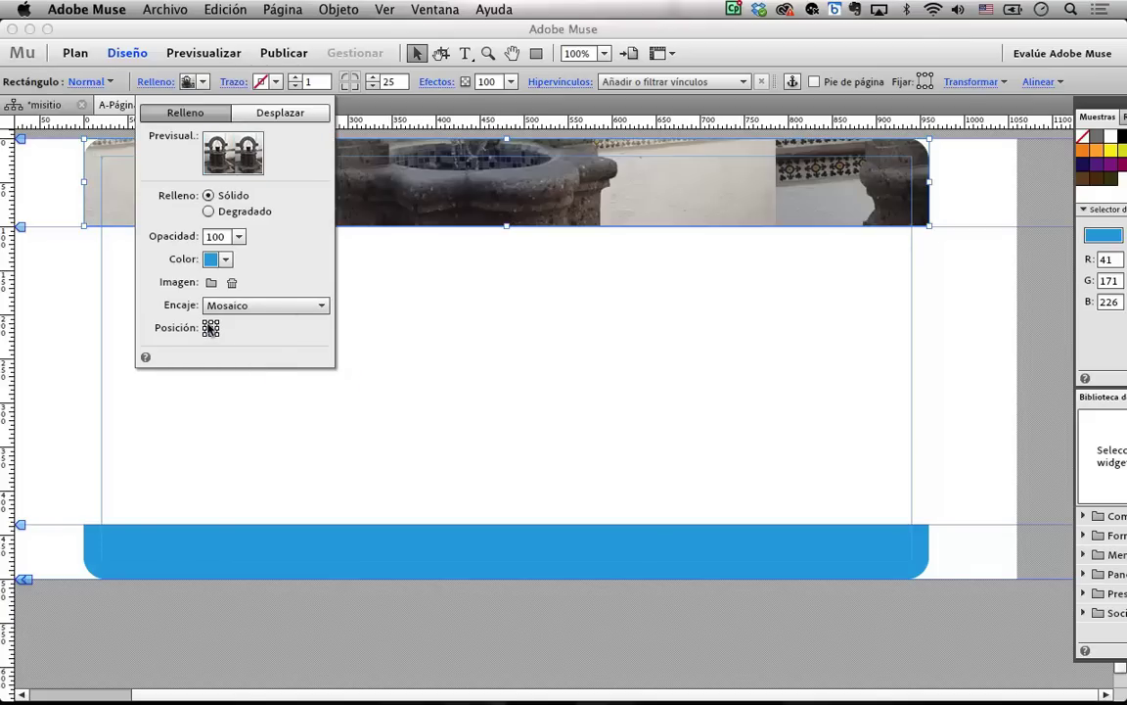
Step: Switch the header rectangle's fill back to a gradient, compare the horizontal and vertical directions, and keep Vertical
{"action": "left_click", "coordinate": [231, 211]}
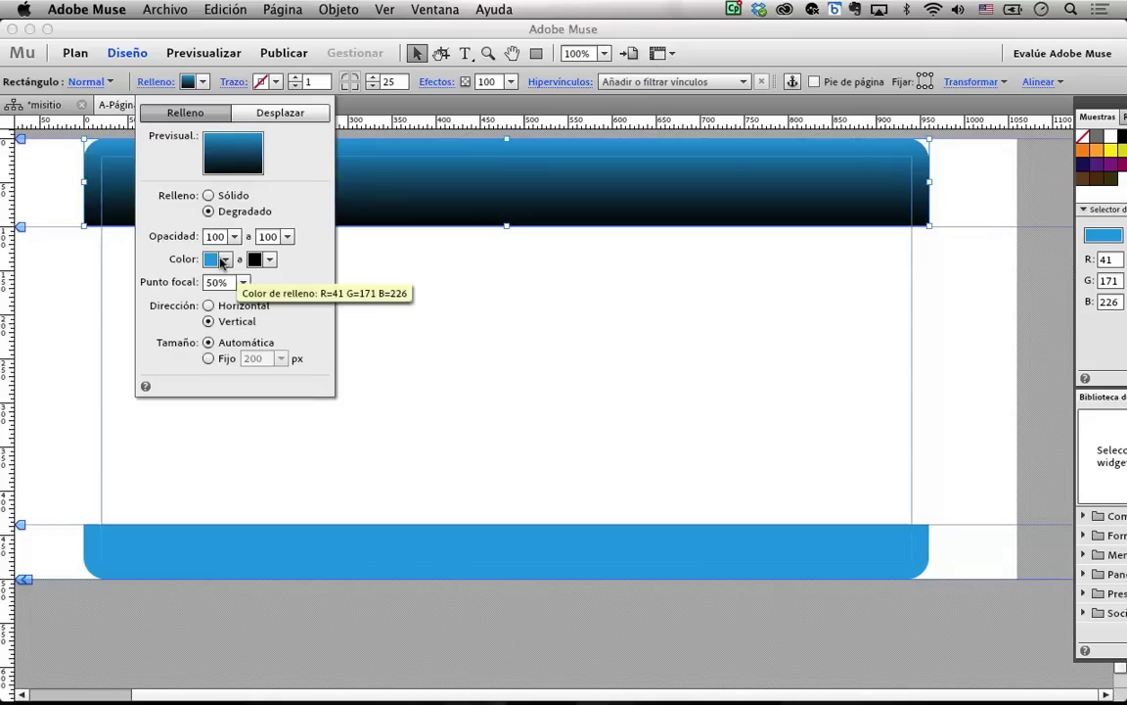
{"action": "left_click", "coordinate": [208, 305]}
{"action": "left_click", "coordinate": [208, 321]}
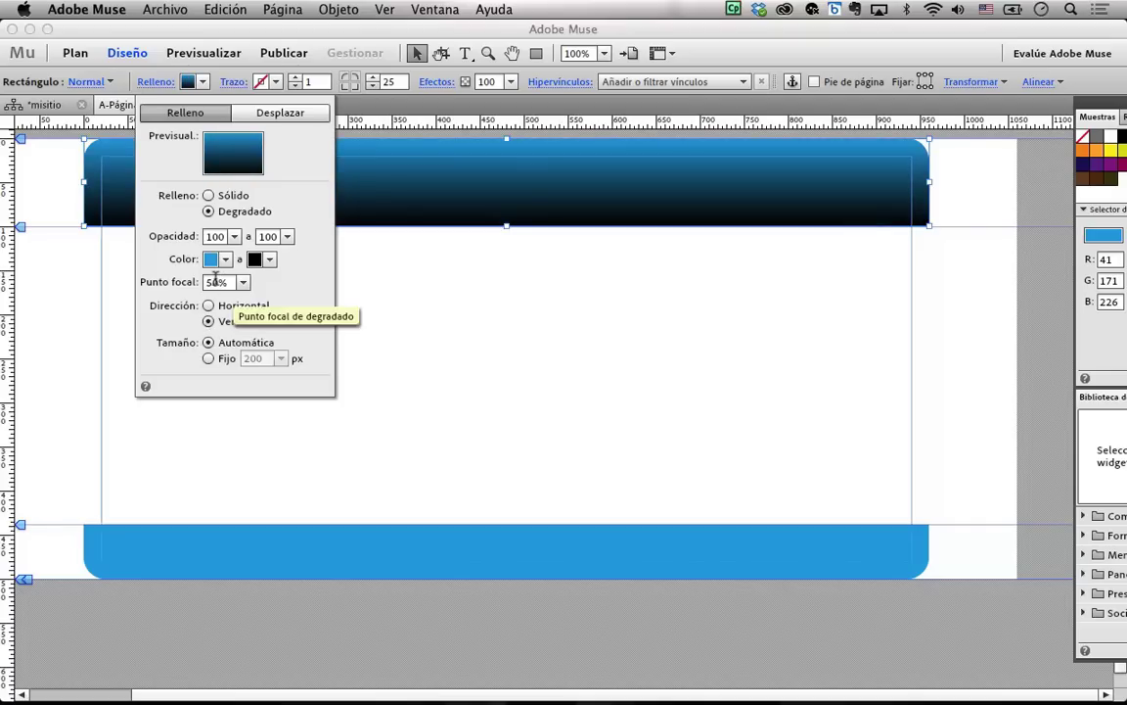
Step: Set the focal point of the header rectangle's gradient to 70% and deselect the rectangle
{"action": "left_click", "coordinate": [214, 280]}
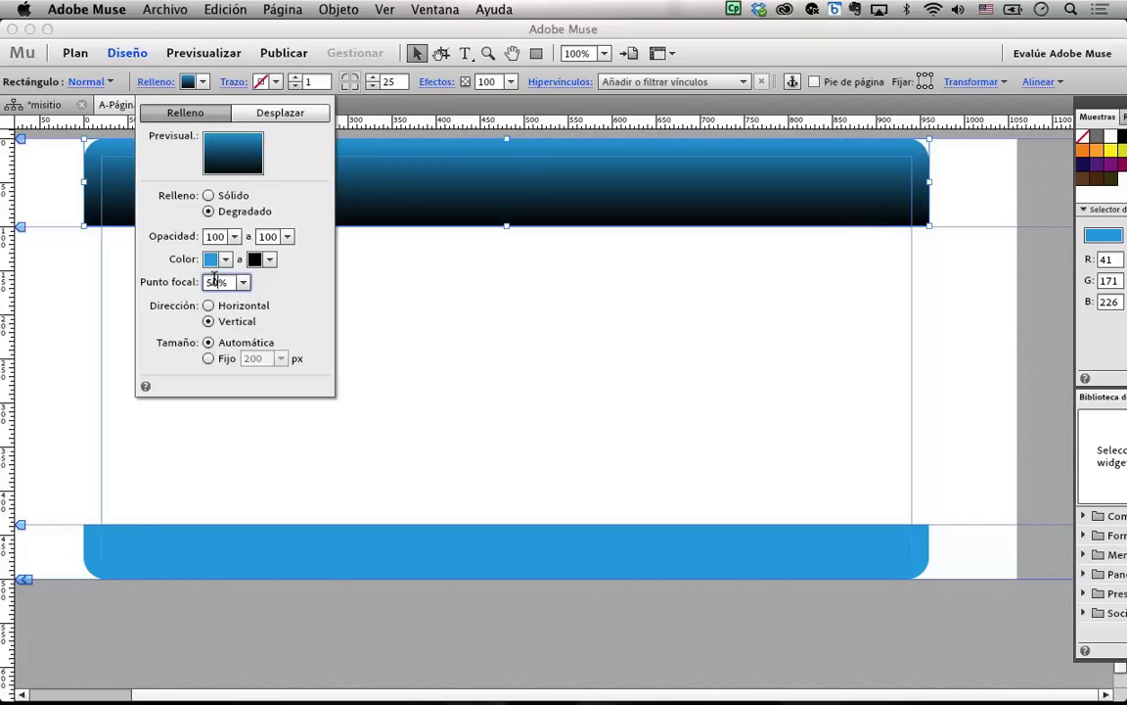
{"action": "left_click_drag", "start_coordinate": [212, 278], "coordinate": [200, 282]}
{"action": "type", "text": "70"}
{"action": "left_click", "coordinate": [243, 283]}
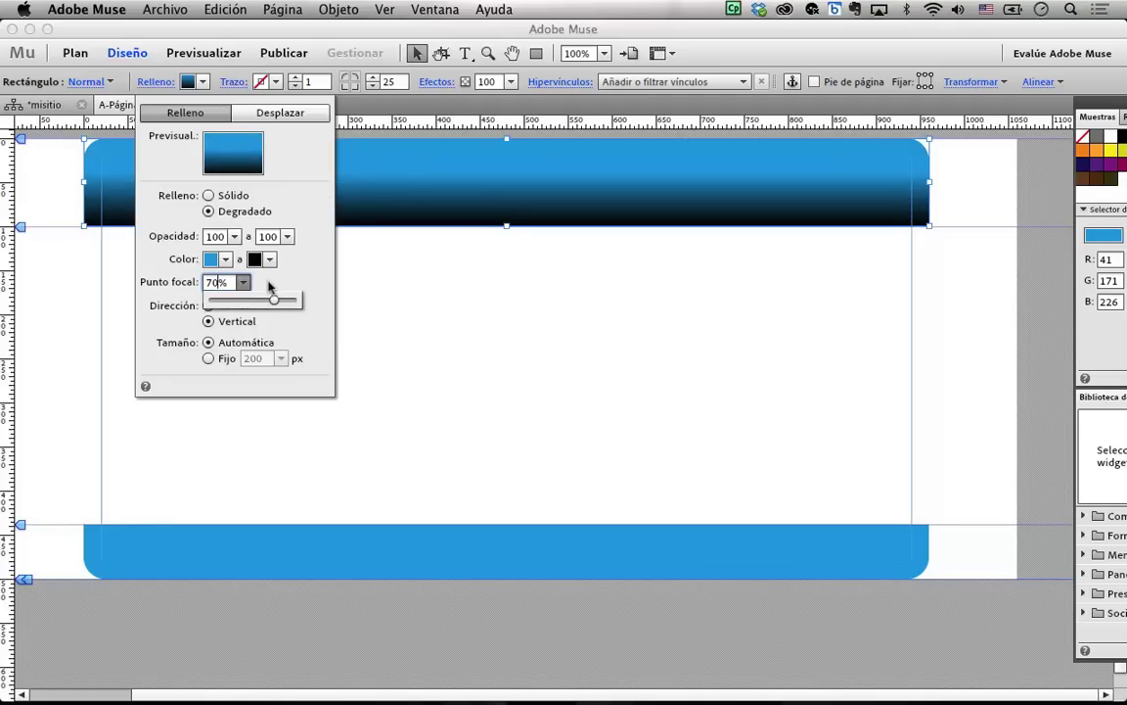
{"action": "left_click", "coordinate": [286, 284]}
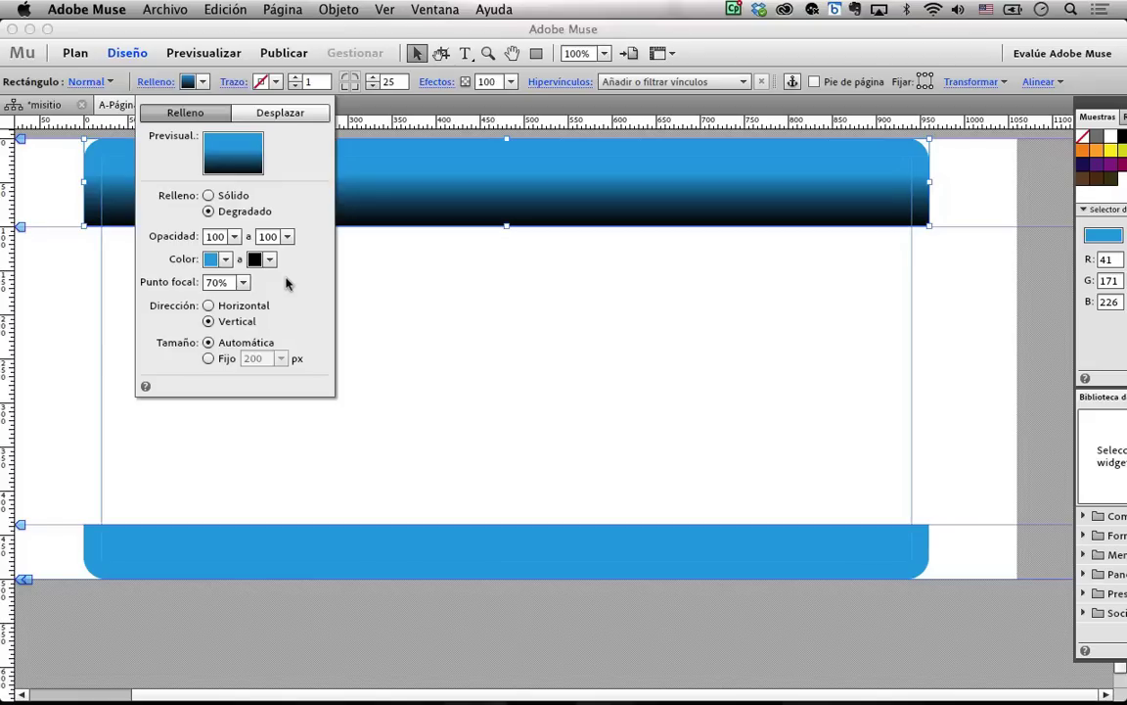
{"action": "left_click", "coordinate": [357, 291]}
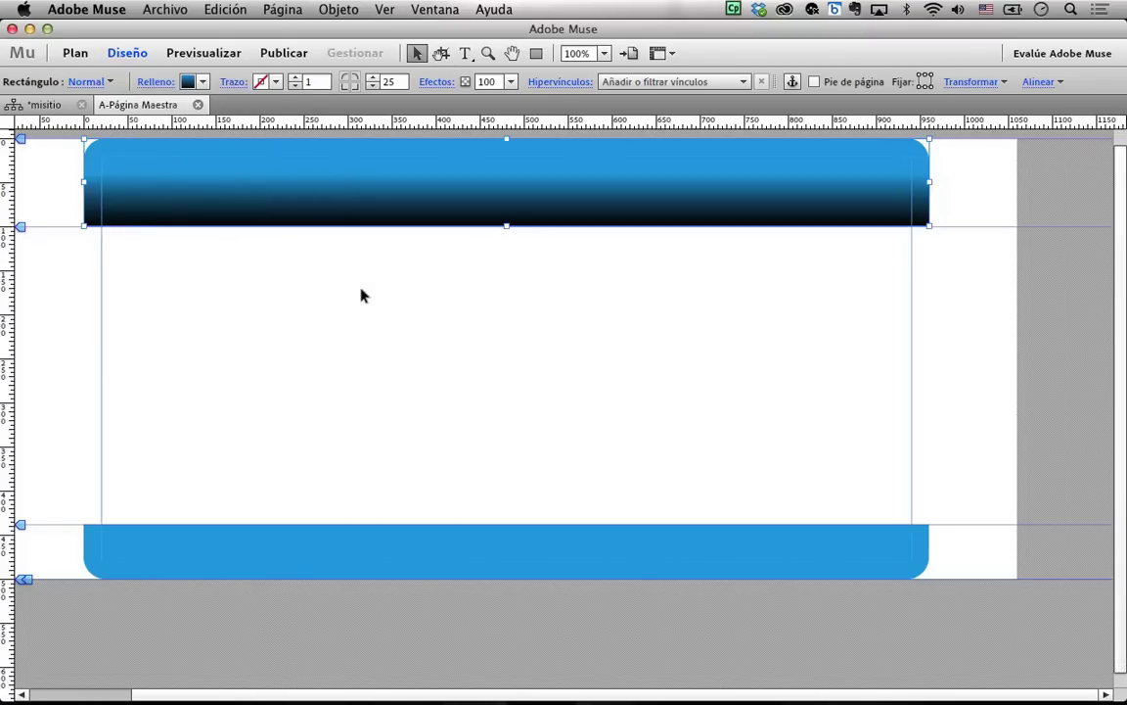
{"action": "left_click", "coordinate": [359, 294]}
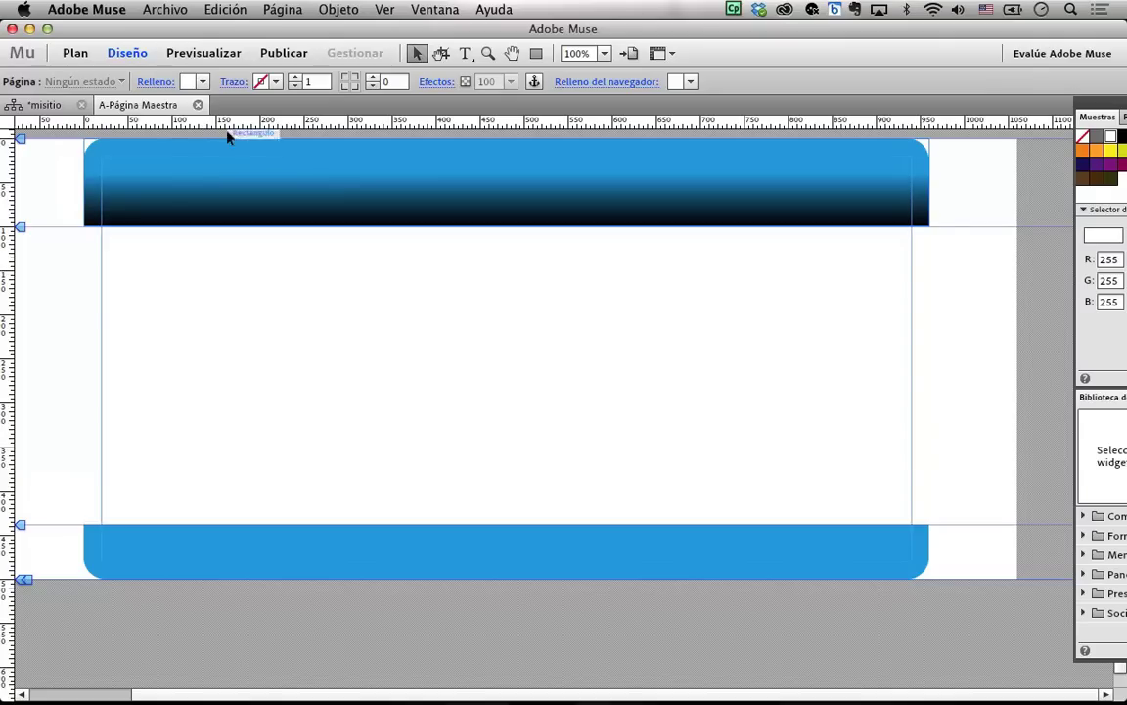
Step: Try adding a drop shadow (Sombra) to the header rectangle and color it red, FF0000
{"action": "left_click", "coordinate": [385, 165]}
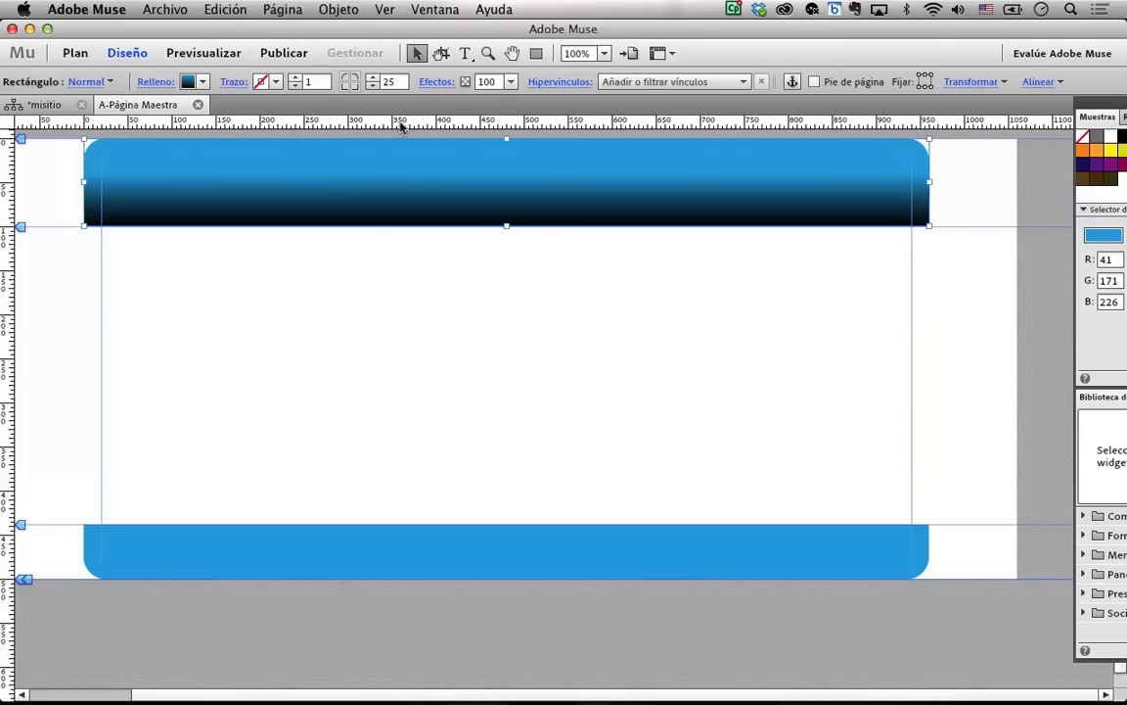
{"action": "left_click", "coordinate": [435, 81]}
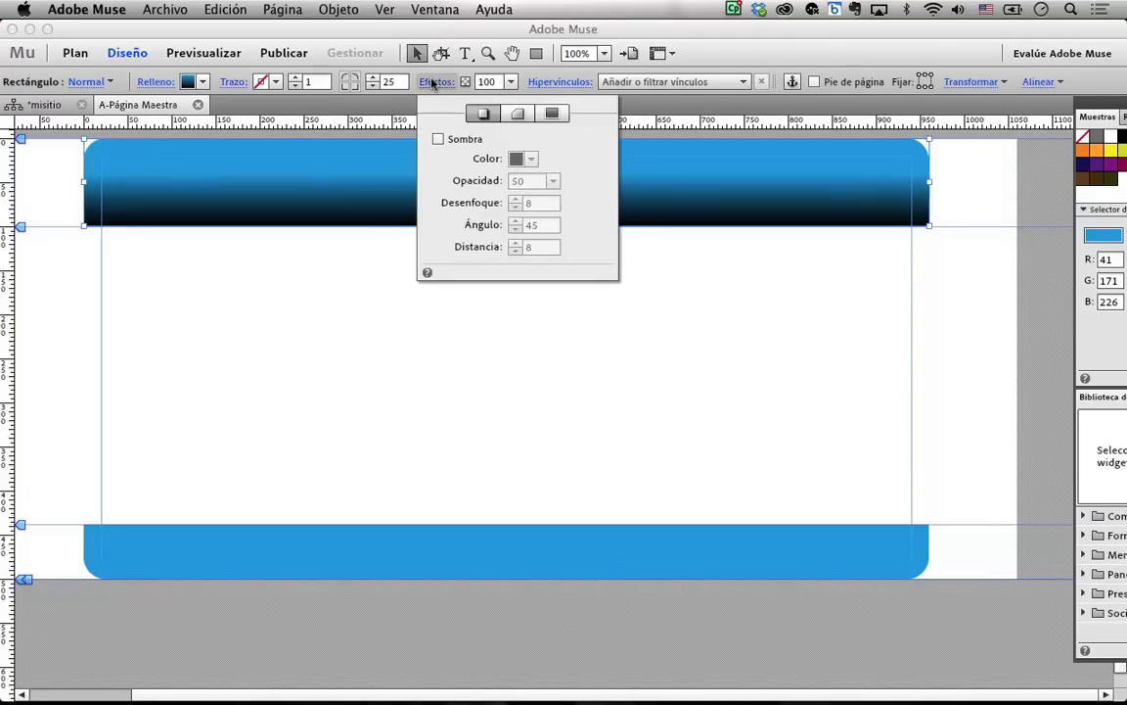
{"action": "left_click", "coordinate": [438, 139]}
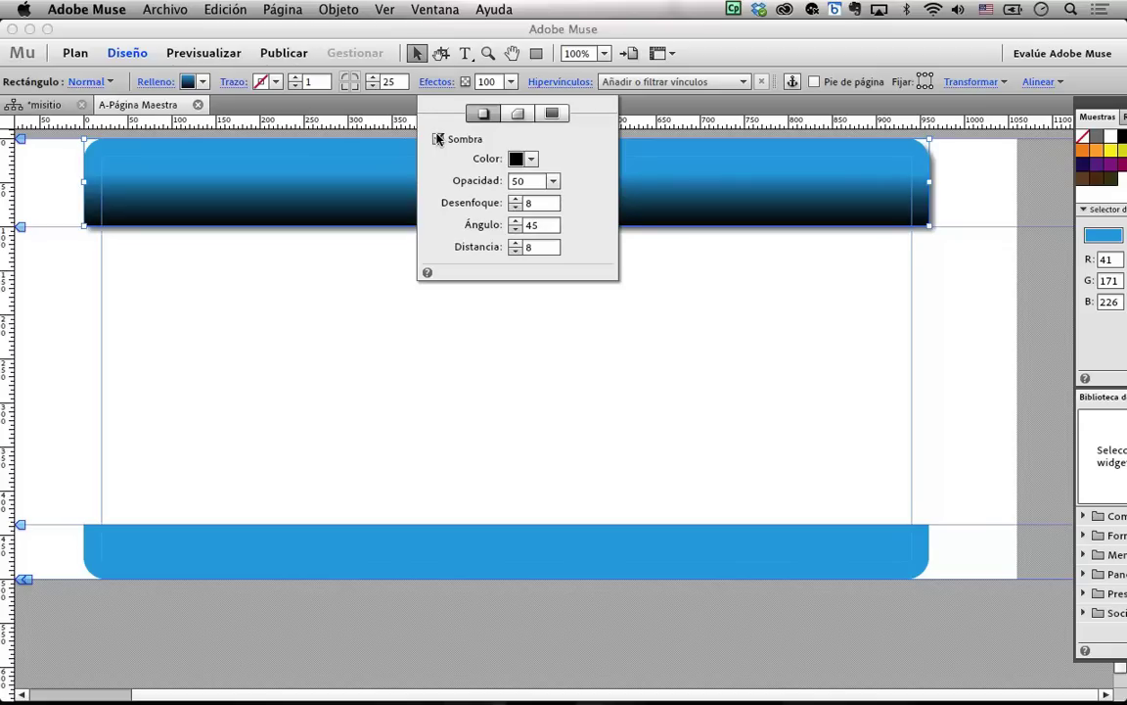
{"action": "left_click", "coordinate": [437, 139]}
{"action": "left_click", "coordinate": [438, 139]}
{"action": "left_click", "coordinate": [529, 159]}
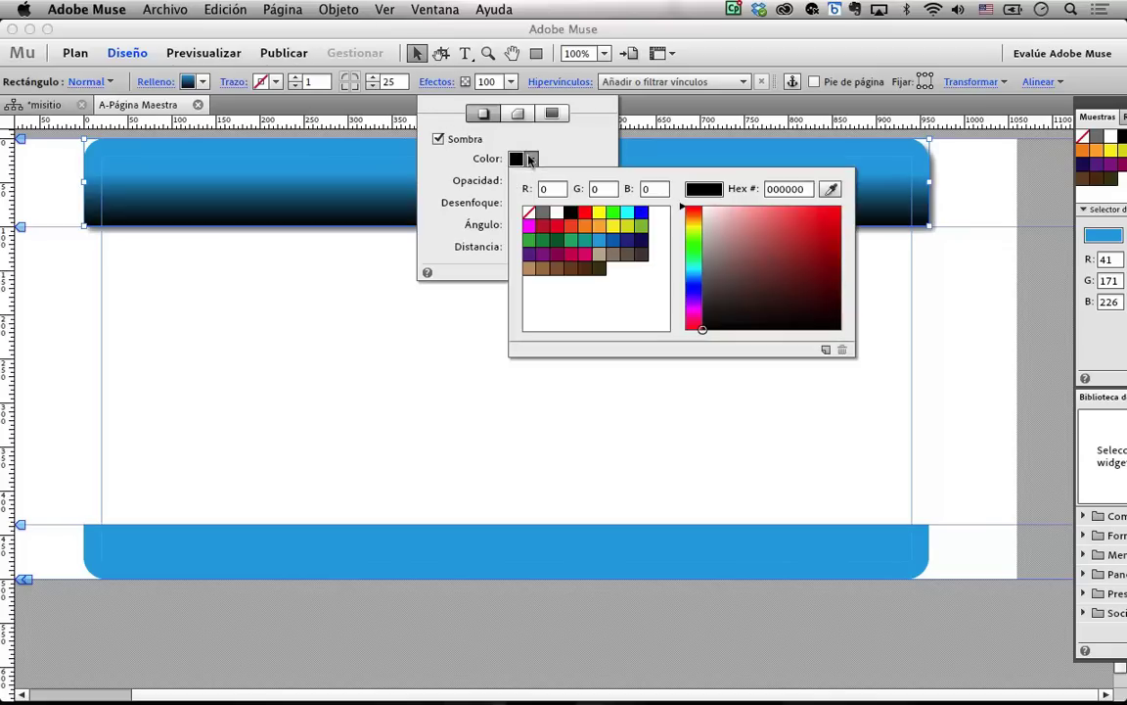
{"action": "left_click", "coordinate": [585, 212]}
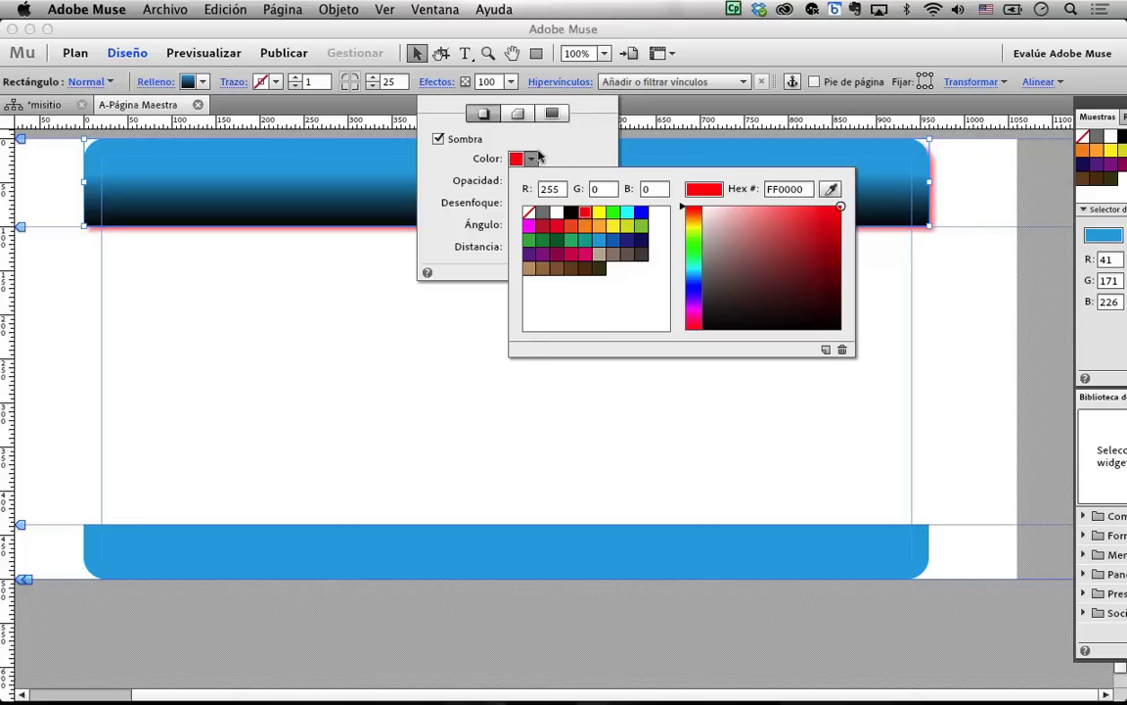
{"action": "left_click", "coordinate": [515, 126]}
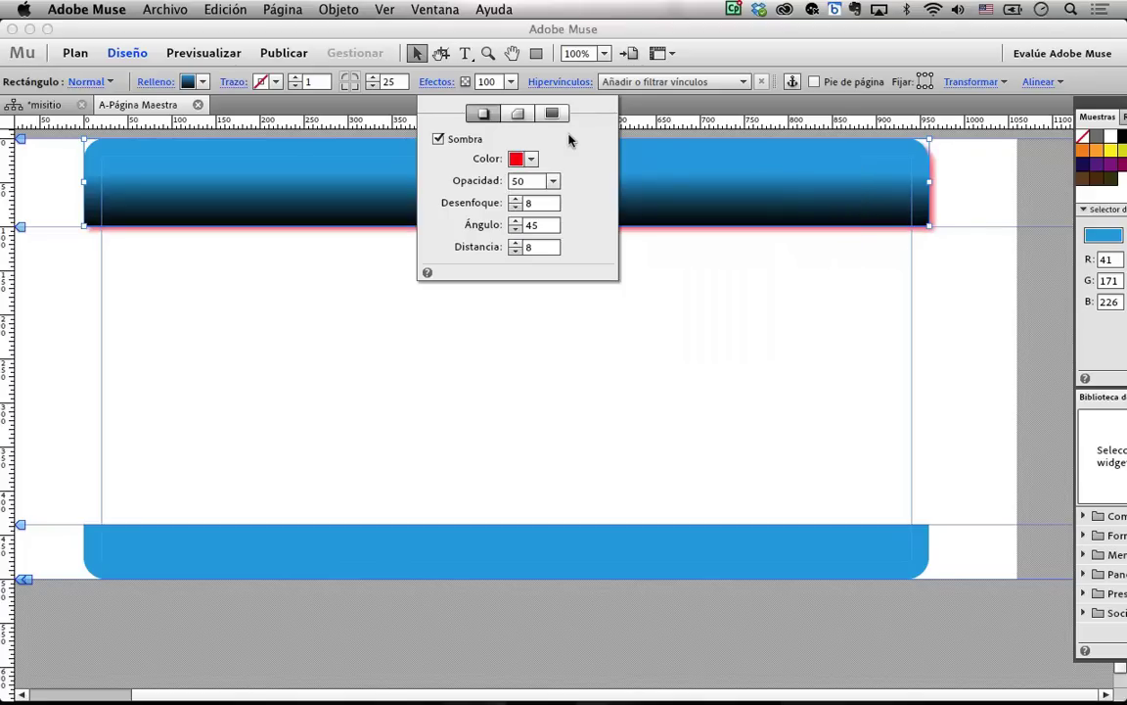
Step: Set the header shadow's angle to 47 and its distance to 20
{"action": "left_click", "coordinate": [513, 220]}
{"action": "left_click", "coordinate": [514, 220]}
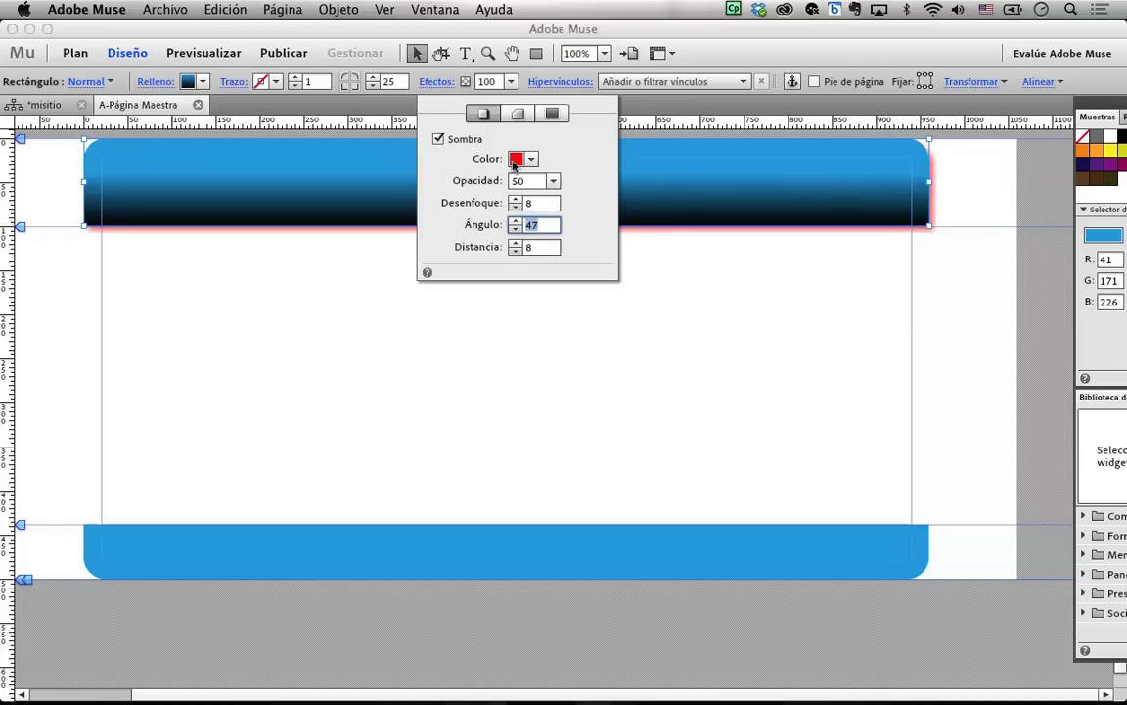
{"action": "left_click", "coordinate": [528, 245]}
{"action": "type", "text": "8"}
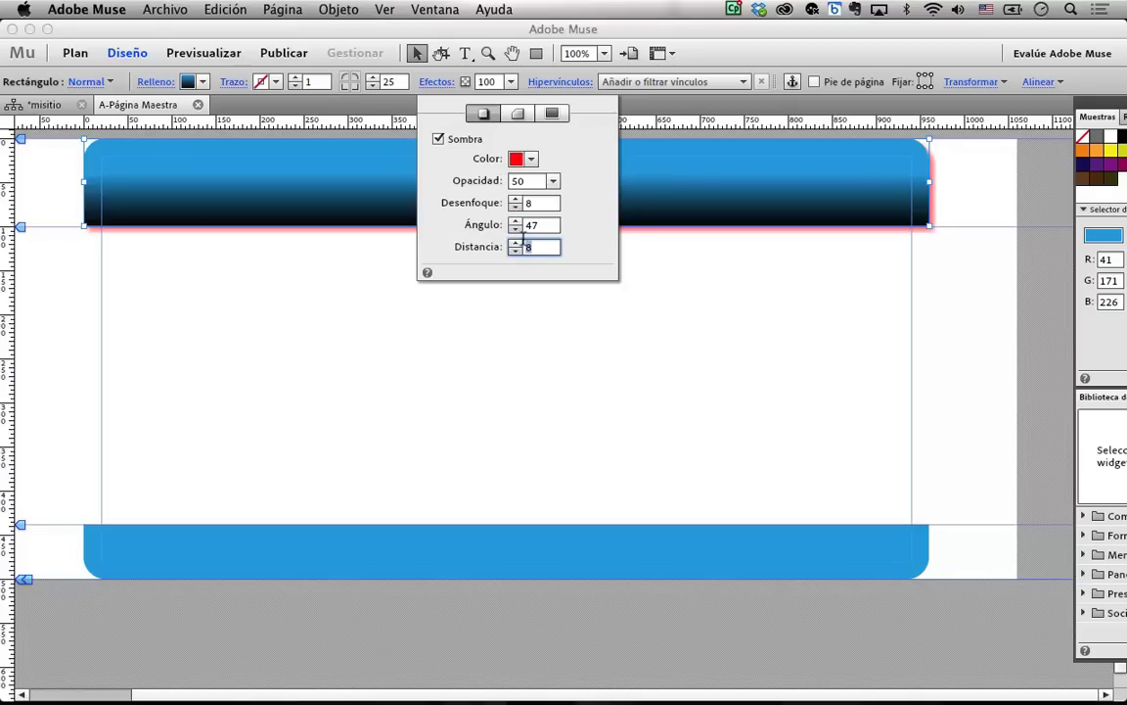
{"action": "key", "text": "Return"}
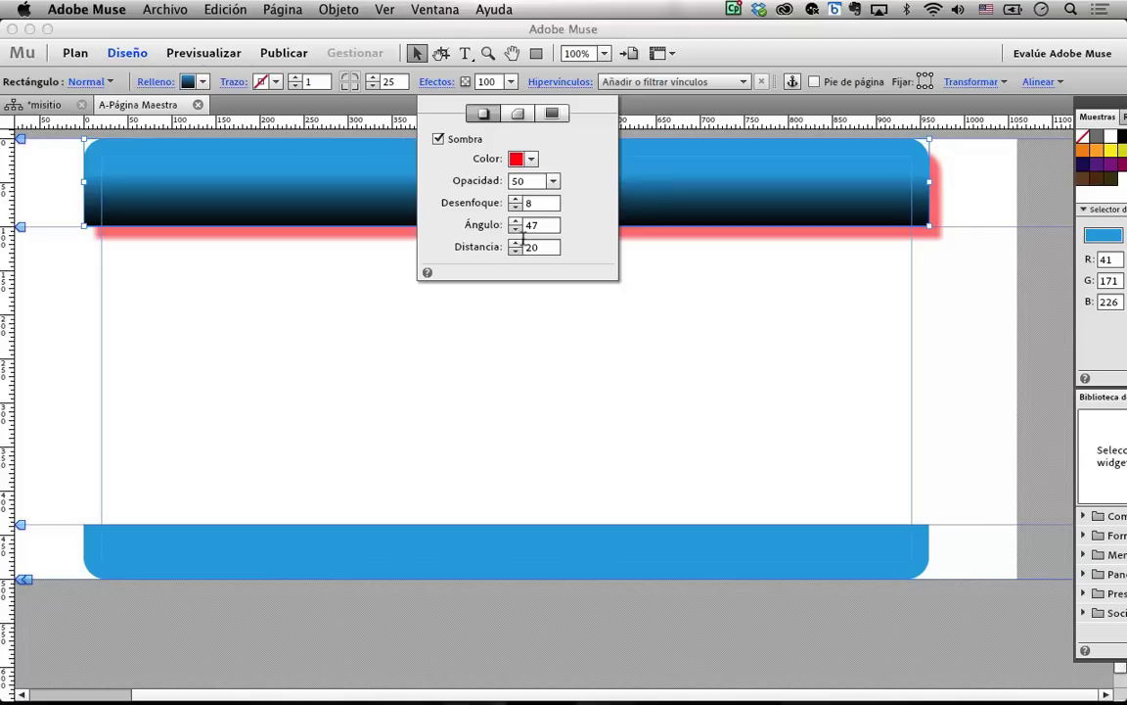
Step: Try the bevel effect (Bisel) on the header rectangle, turn it off, and enable the glow effect (Resplandor)
{"action": "left_click", "coordinate": [515, 114]}
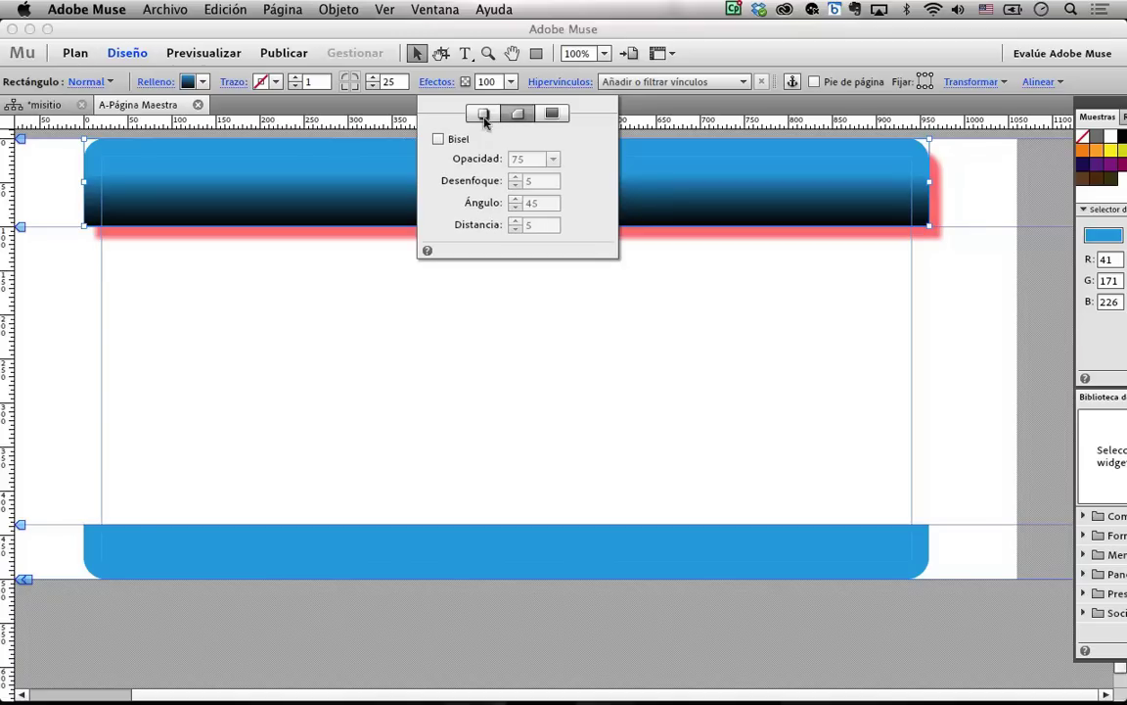
{"action": "left_click", "coordinate": [438, 139]}
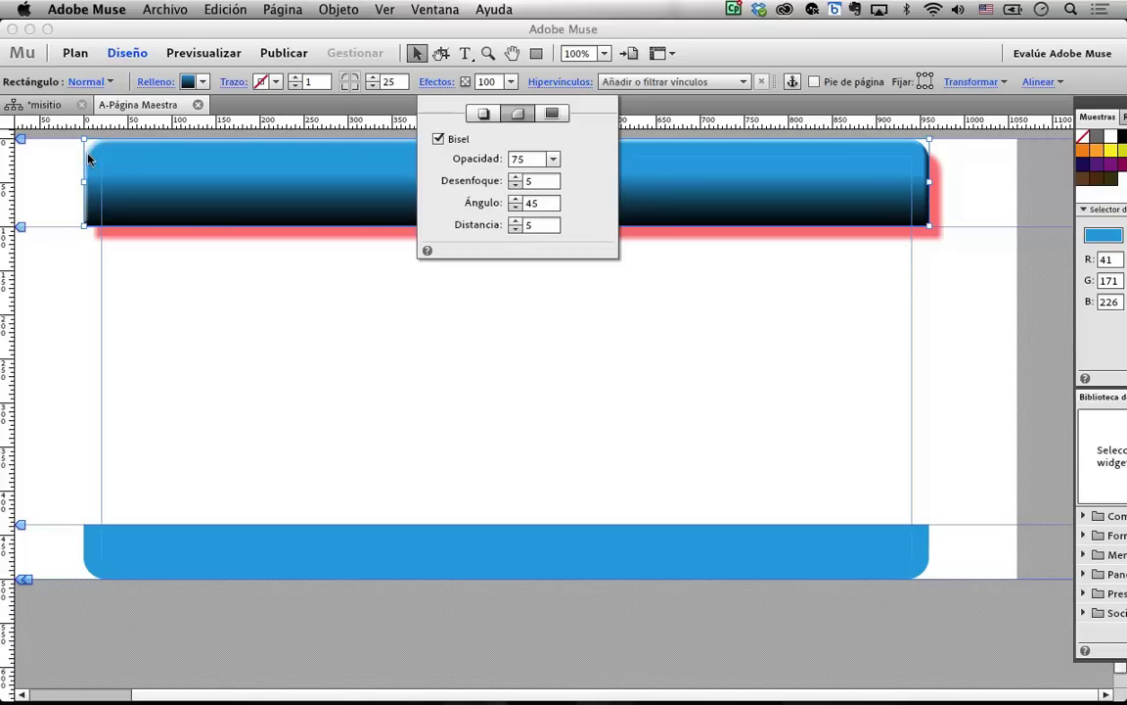
{"action": "left_click", "coordinate": [437, 140]}
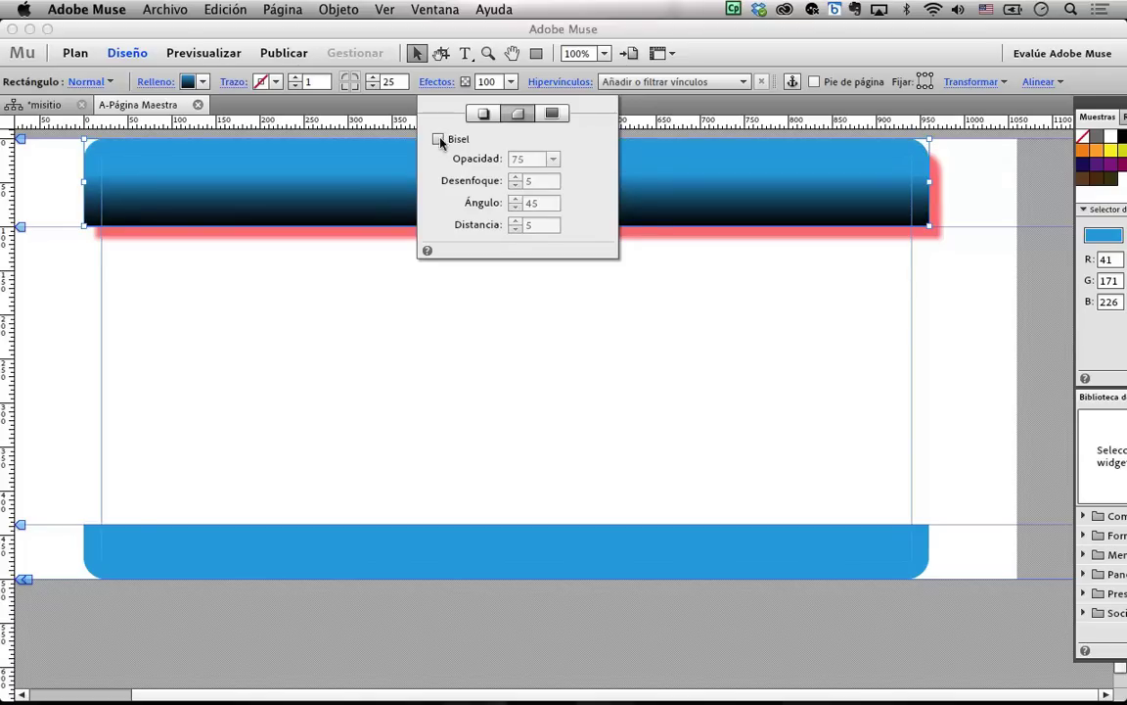
{"action": "left_click", "coordinate": [551, 114]}
{"action": "left_click", "coordinate": [438, 140]}
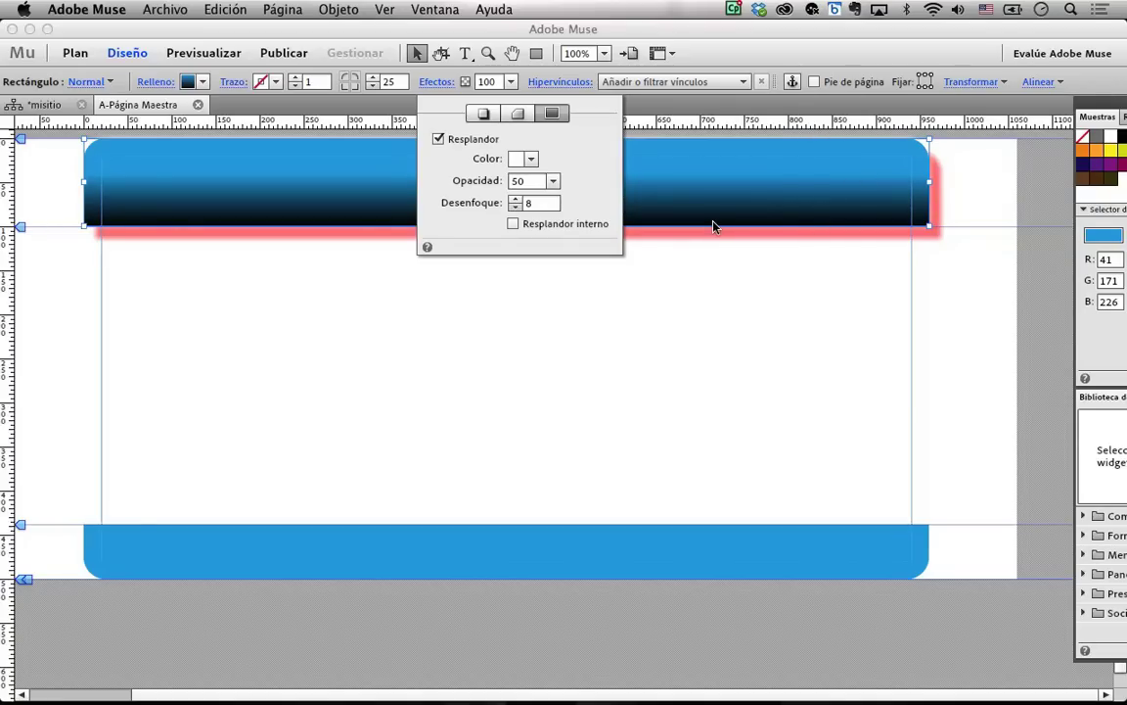
Step: Turn off the shadow and glow effects on the header rectangle
{"action": "left_click", "coordinate": [480, 114]}
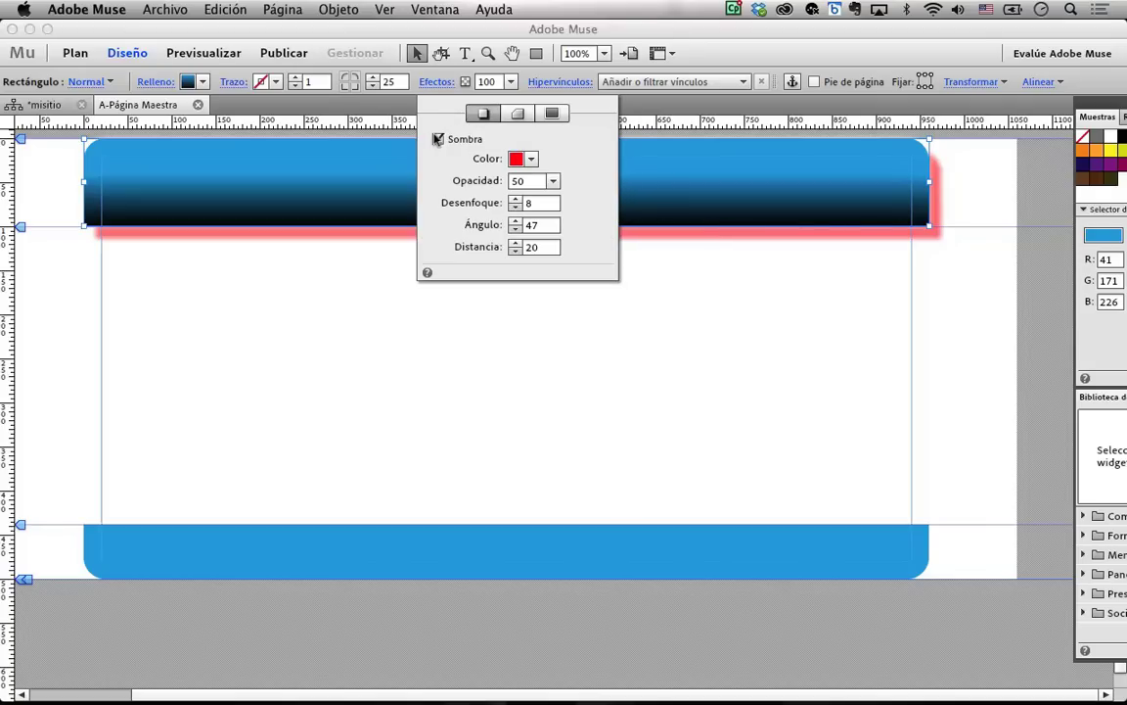
{"action": "left_click", "coordinate": [437, 139]}
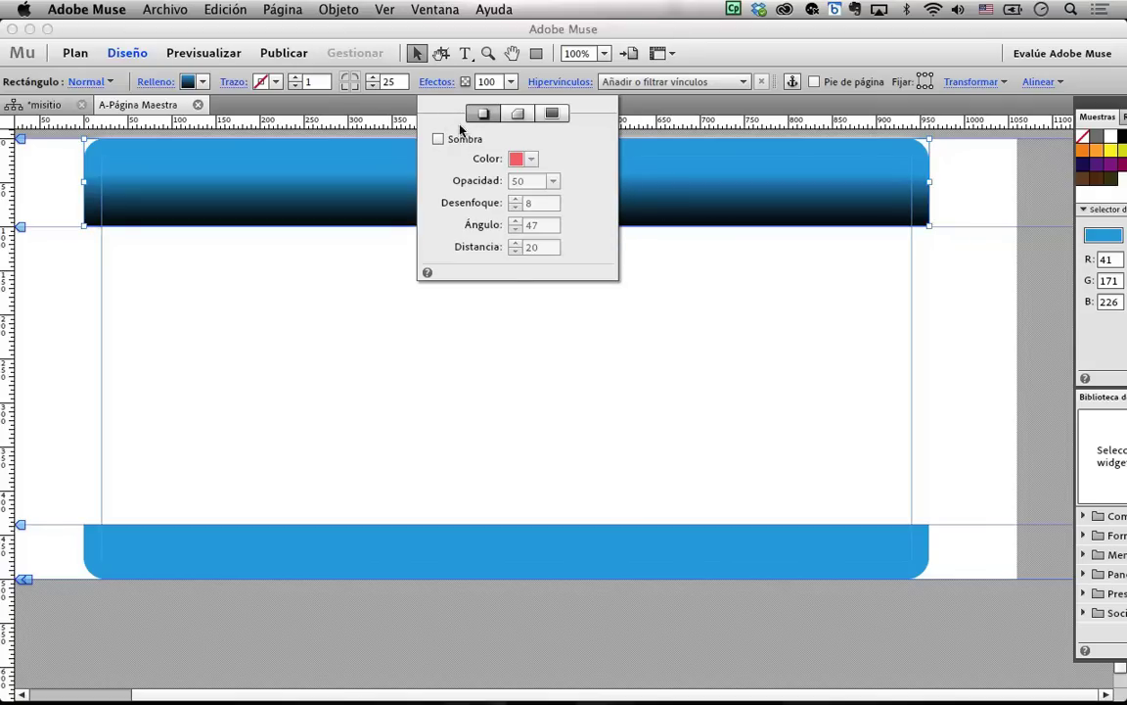
{"action": "left_click", "coordinate": [551, 113]}
{"action": "left_click", "coordinate": [437, 139]}
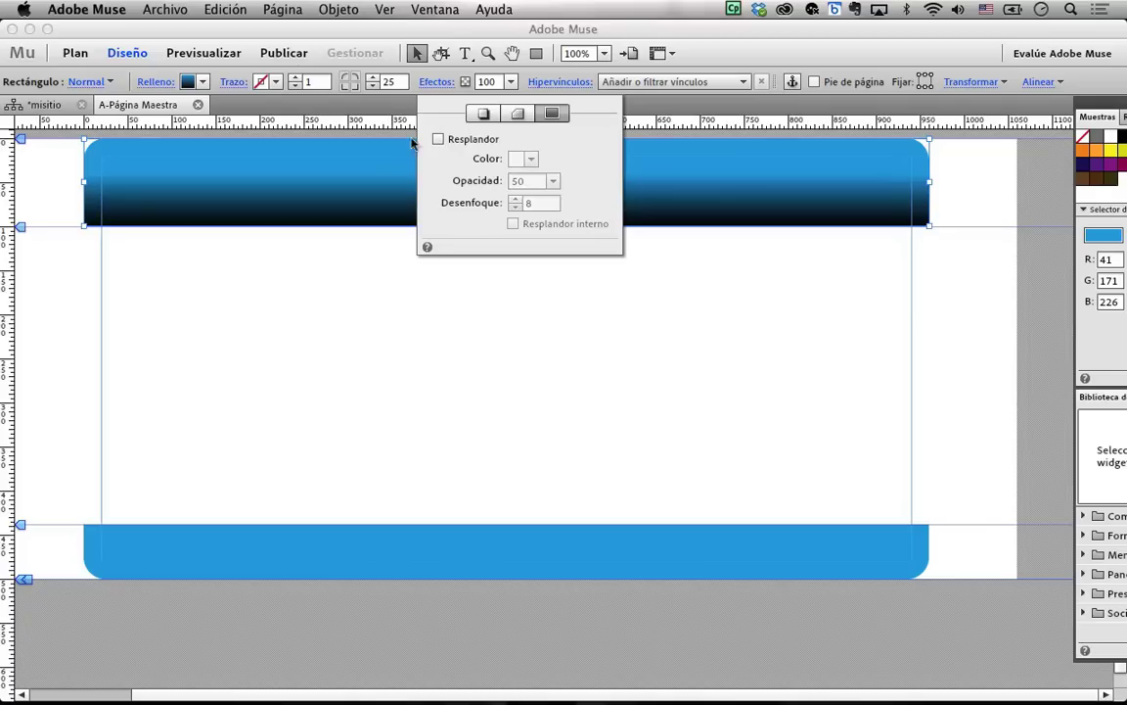
{"action": "left_click", "coordinate": [311, 261]}
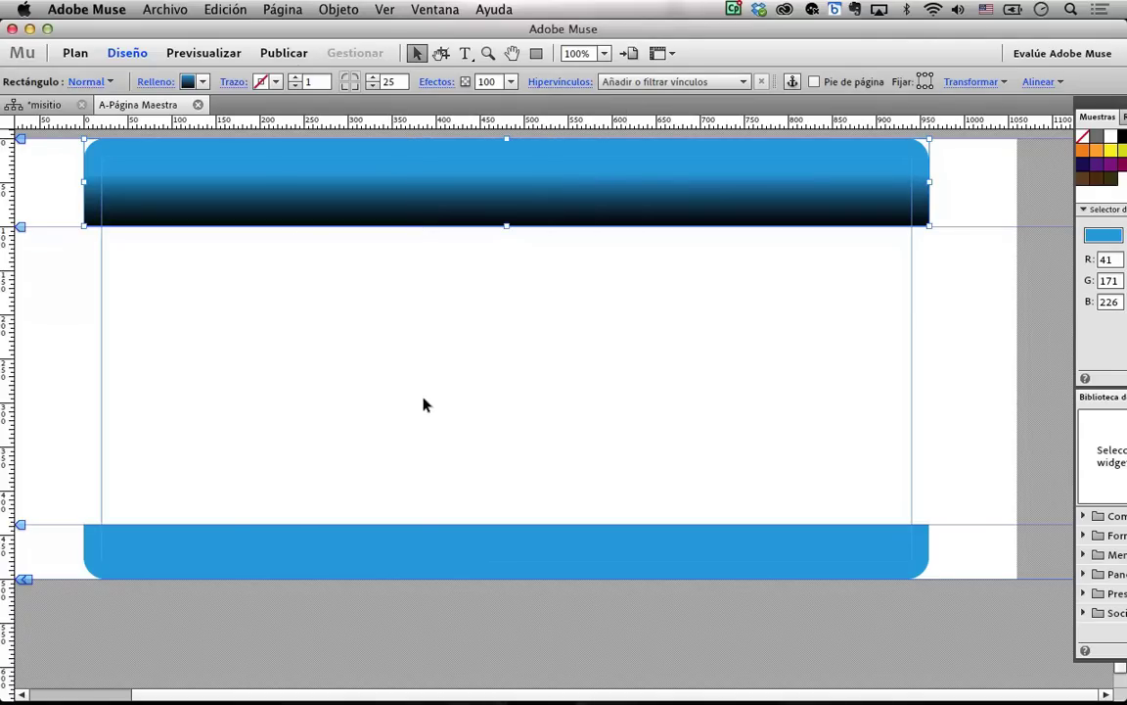
Step: Apply a vertical blue-to-black gradient fill to the footer rectangle
{"action": "left_click", "coordinate": [424, 547]}
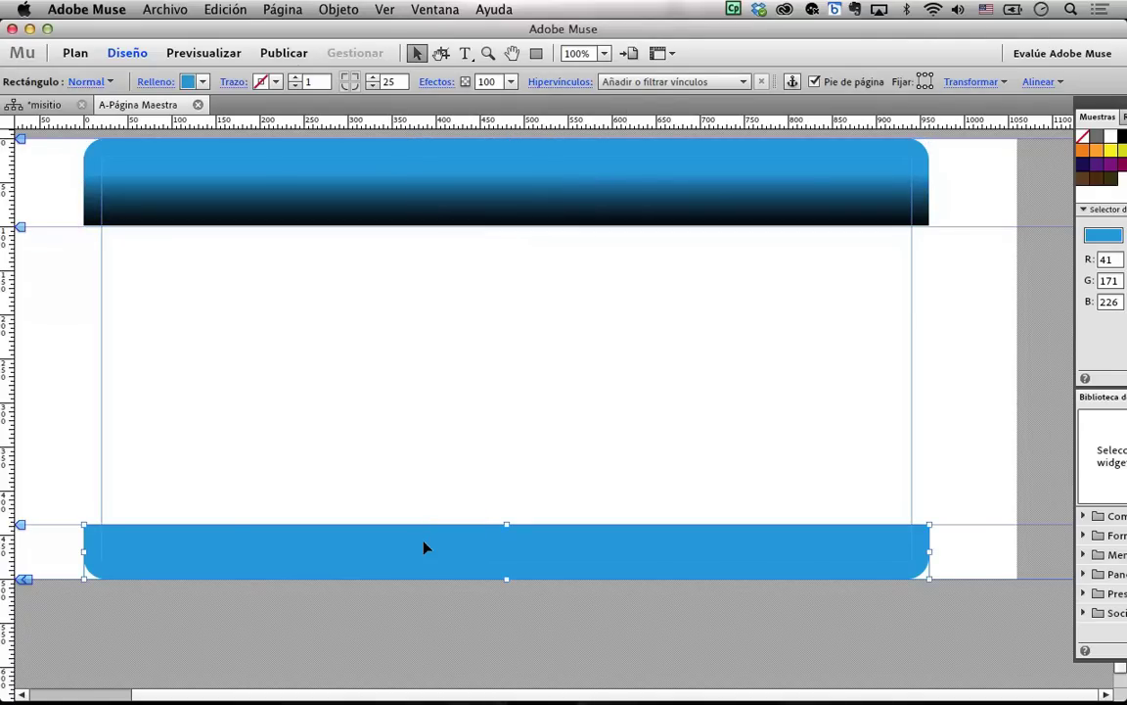
{"action": "left_click", "coordinate": [156, 81]}
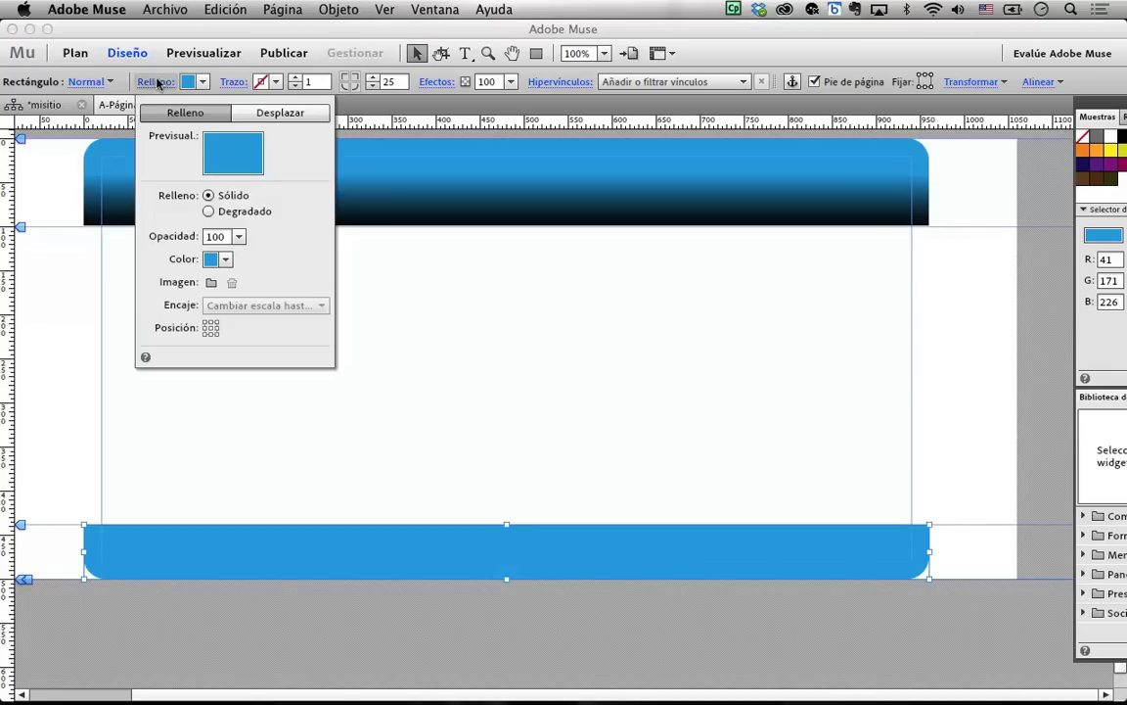
{"action": "left_click", "coordinate": [207, 211]}
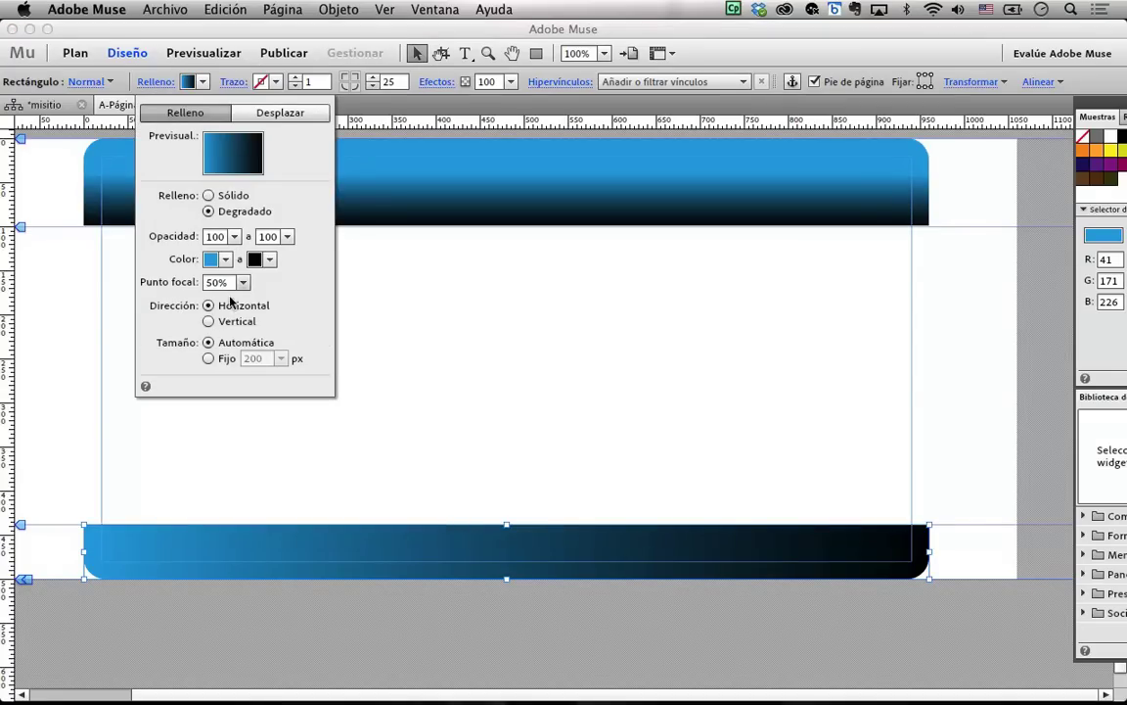
{"action": "left_click", "coordinate": [208, 321]}
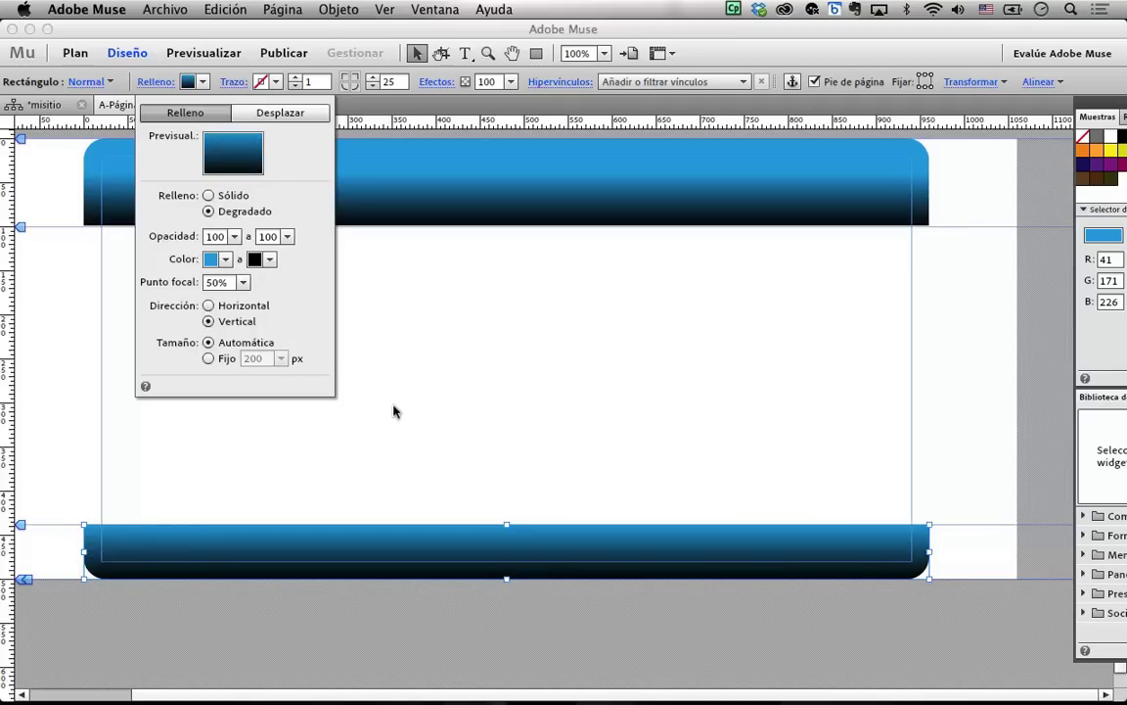
Step: Set the focal point of the footer rectangle's gradient to 70%
{"action": "left_click", "coordinate": [203, 277]}
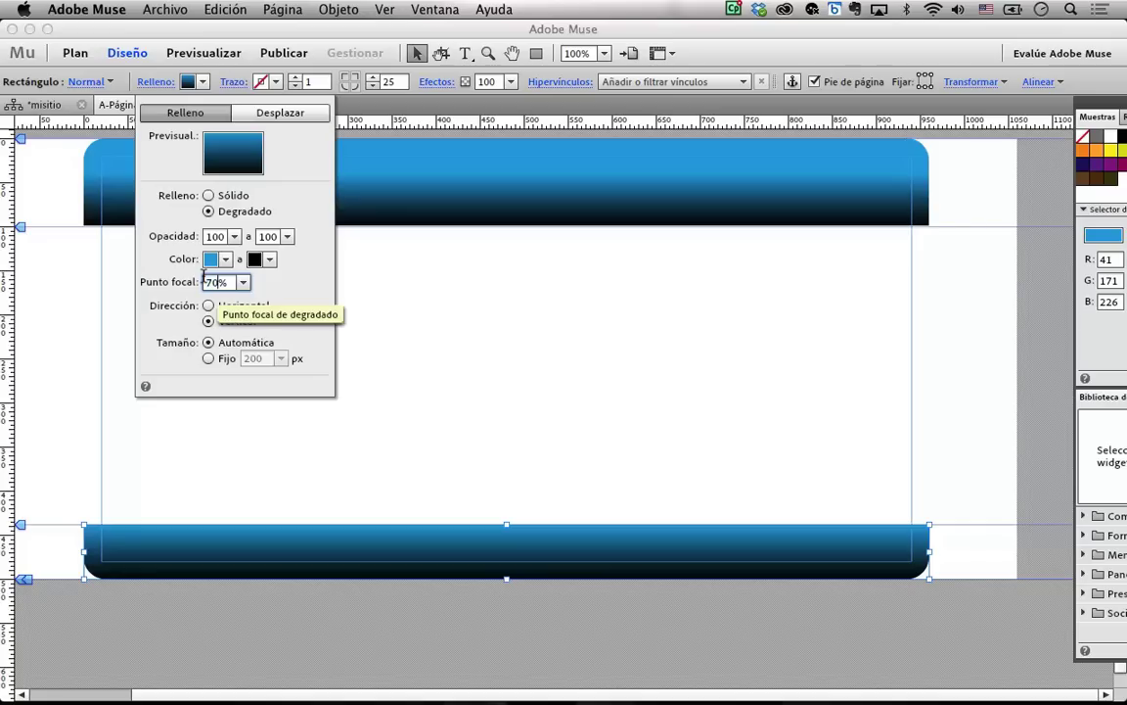
{"action": "type", "text": "70"}
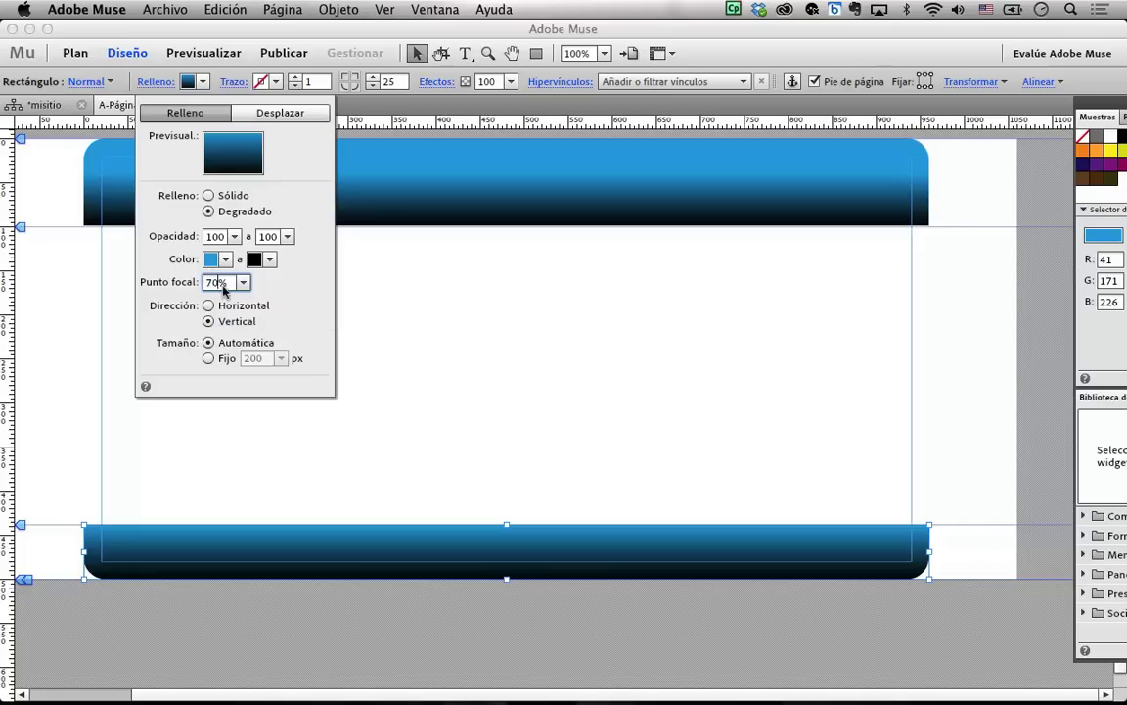
{"action": "left_click", "coordinate": [243, 282]}
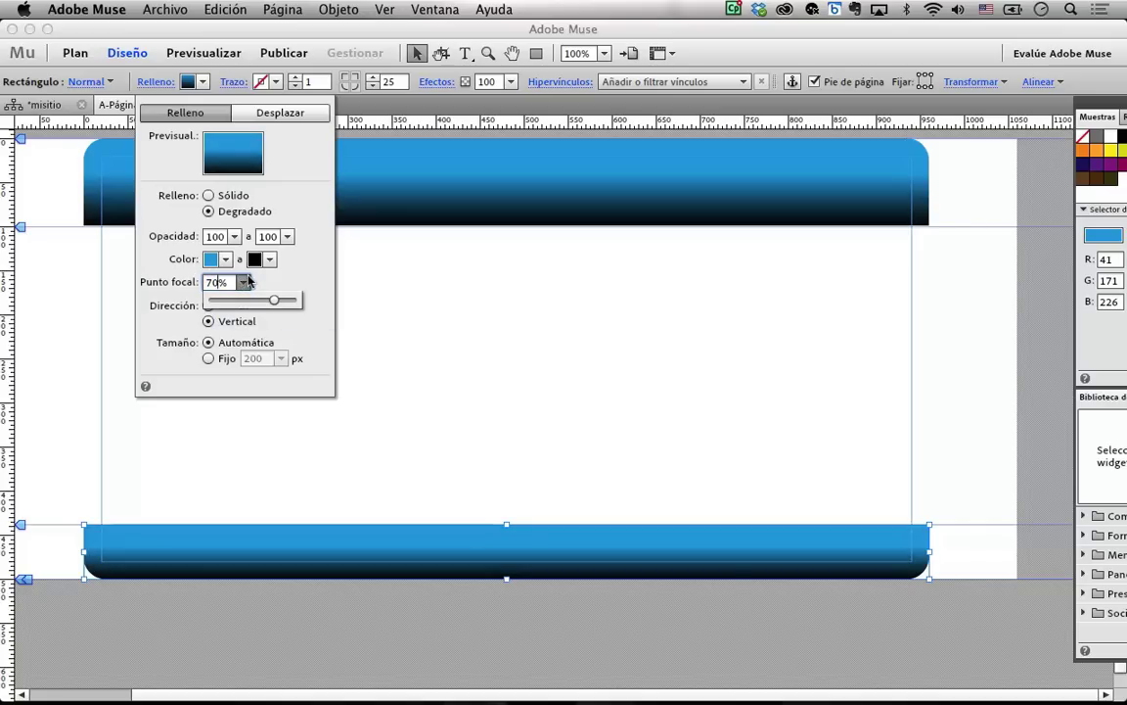
{"action": "left_click", "coordinate": [262, 280]}
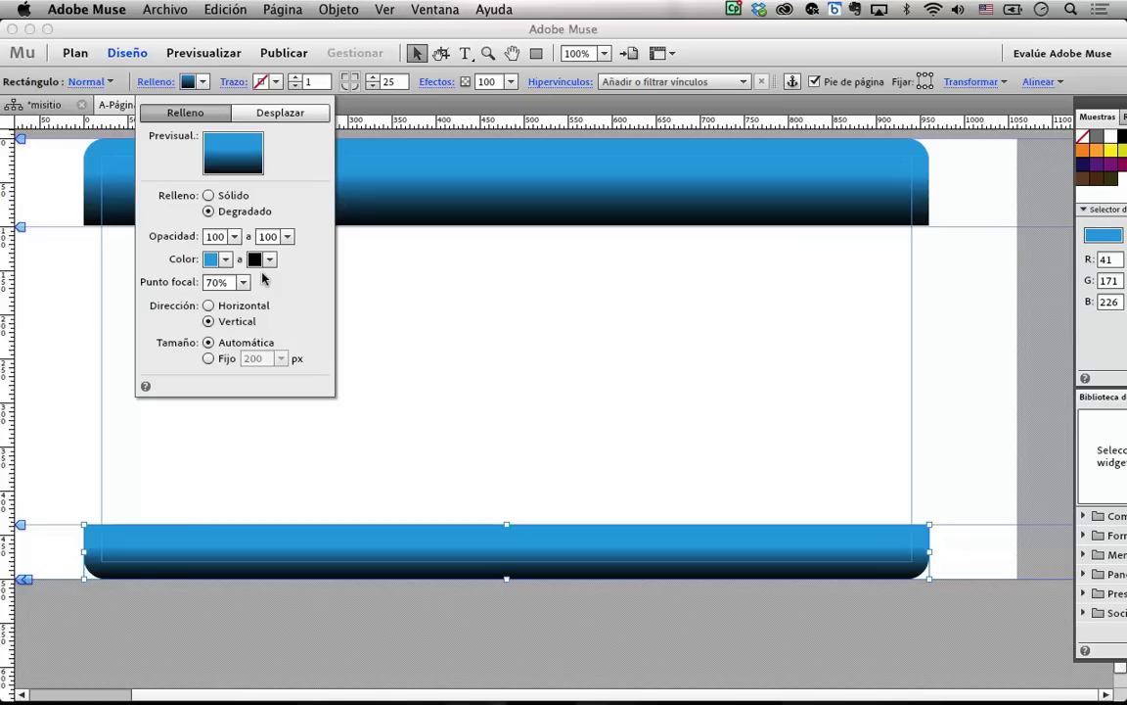